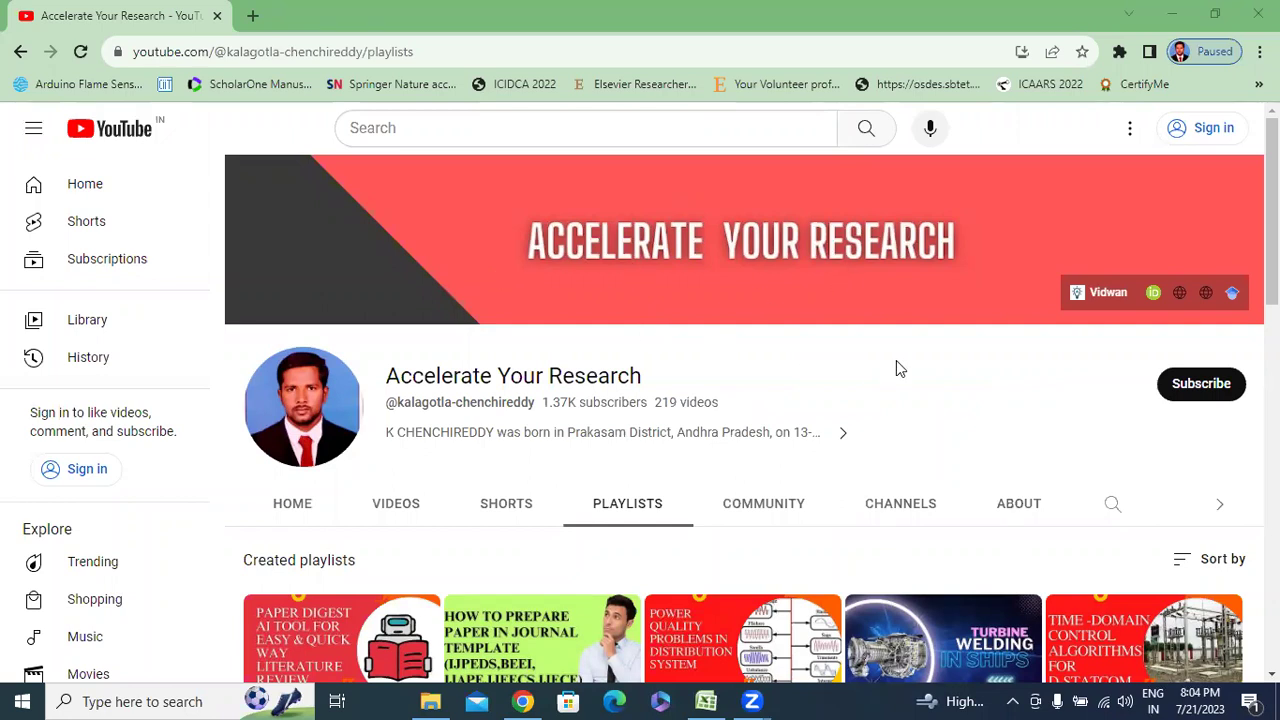
Scroll the channel's Playlists page down until HOW TO SEARCH JOURNALS appears.
{"action": "scroll", "coordinate": [896, 366], "scroll_direction": "down", "scroll_amount": 4}
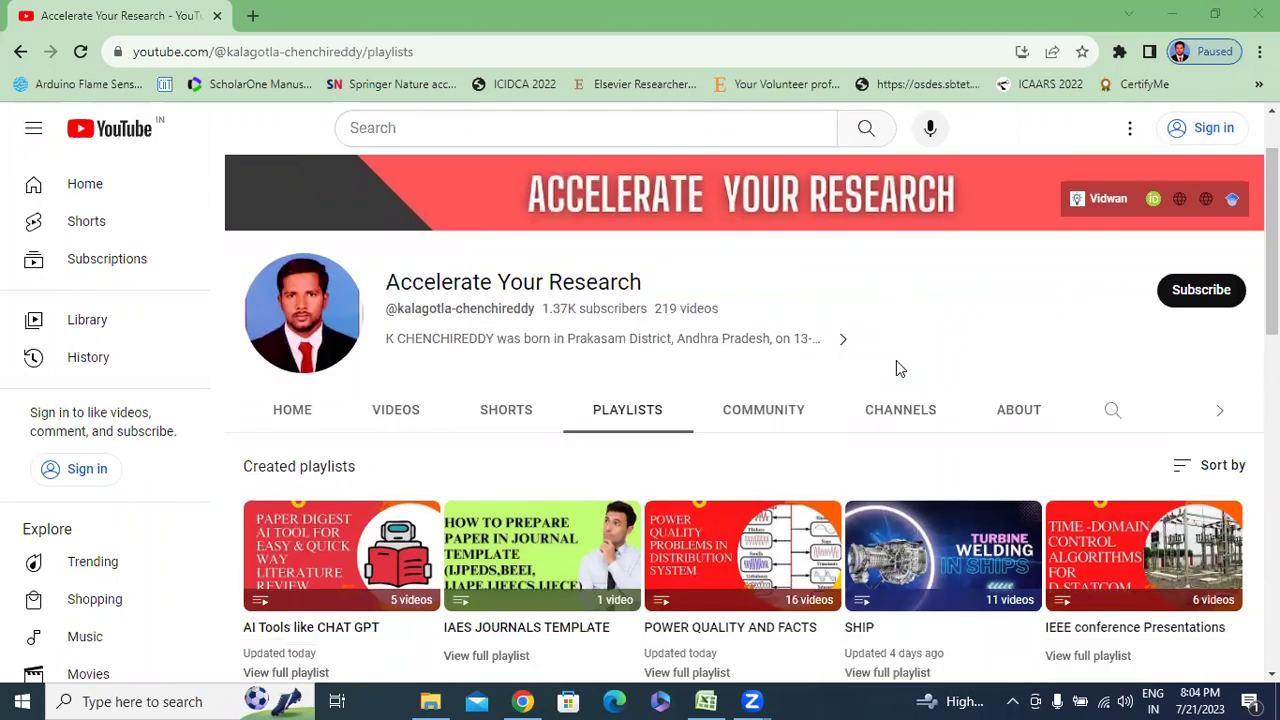
{"action": "mouse_move", "coordinate": [542, 476]}
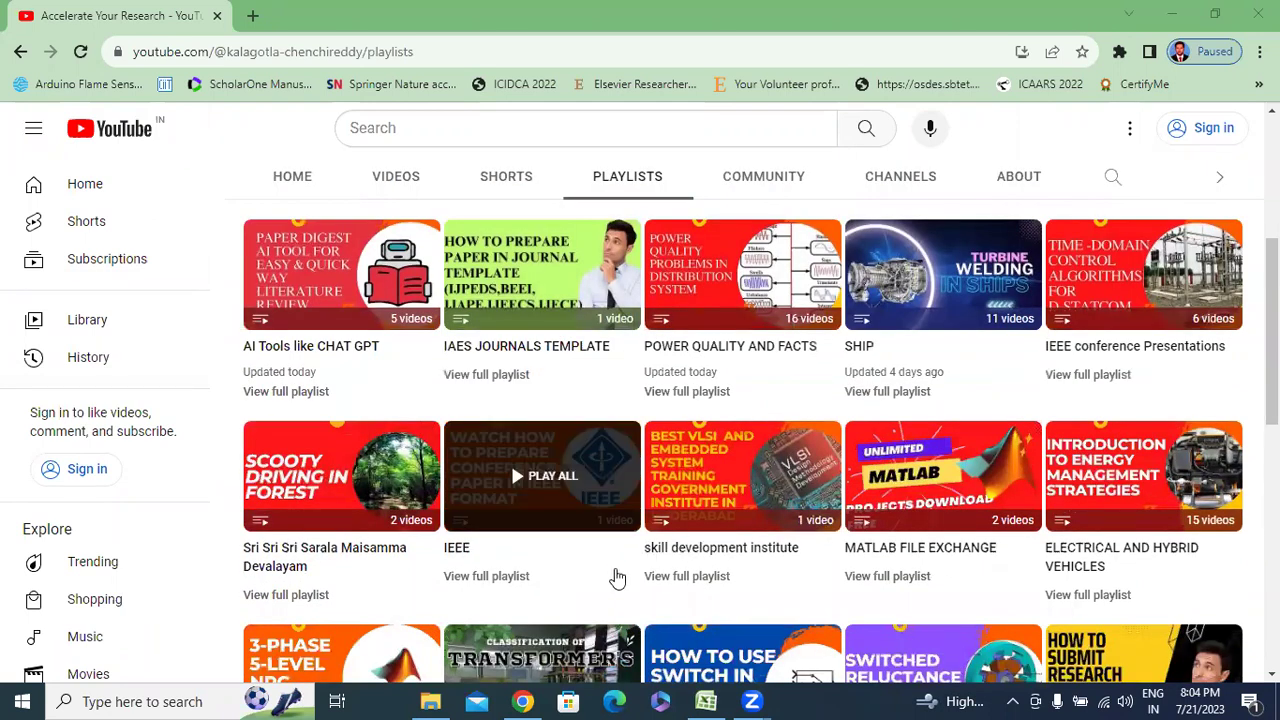
{"action": "scroll", "coordinate": [617, 578], "scroll_direction": "down", "scroll_amount": 2}
{"action": "scroll", "coordinate": [617, 578], "scroll_direction": "down", "scroll_amount": 1}
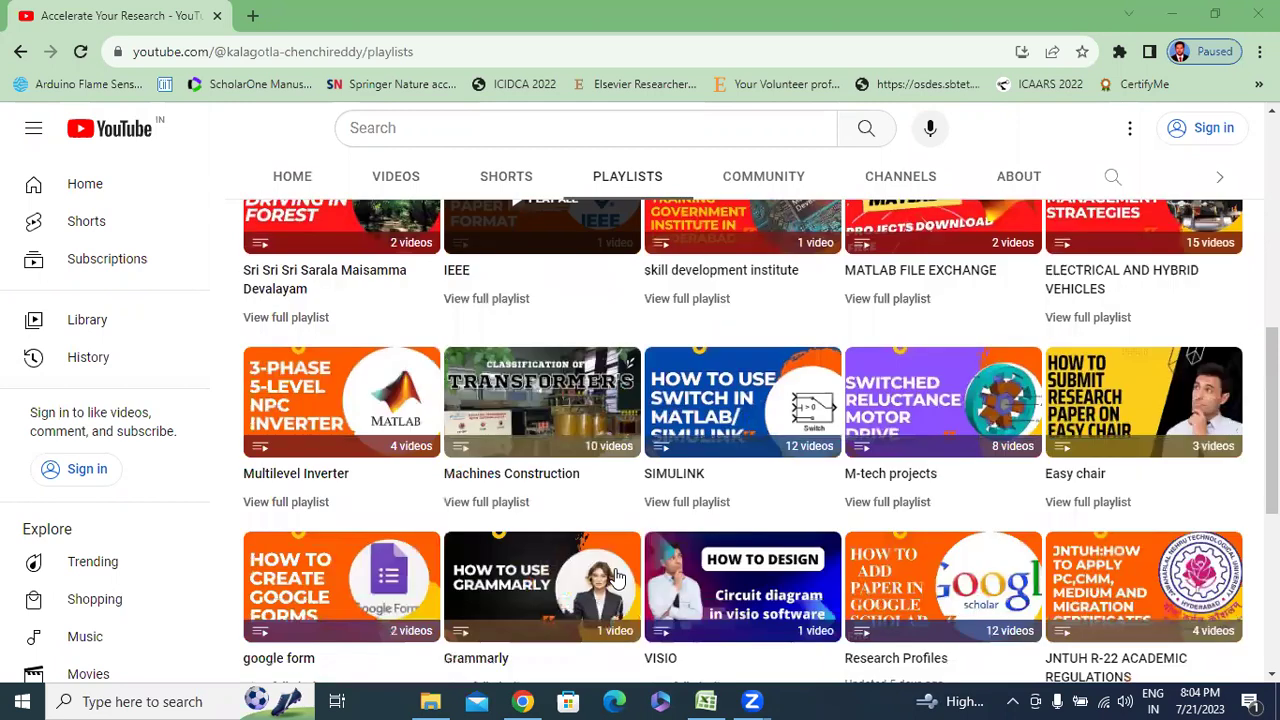
{"action": "scroll", "coordinate": [617, 578], "scroll_direction": "down", "scroll_amount": 2}
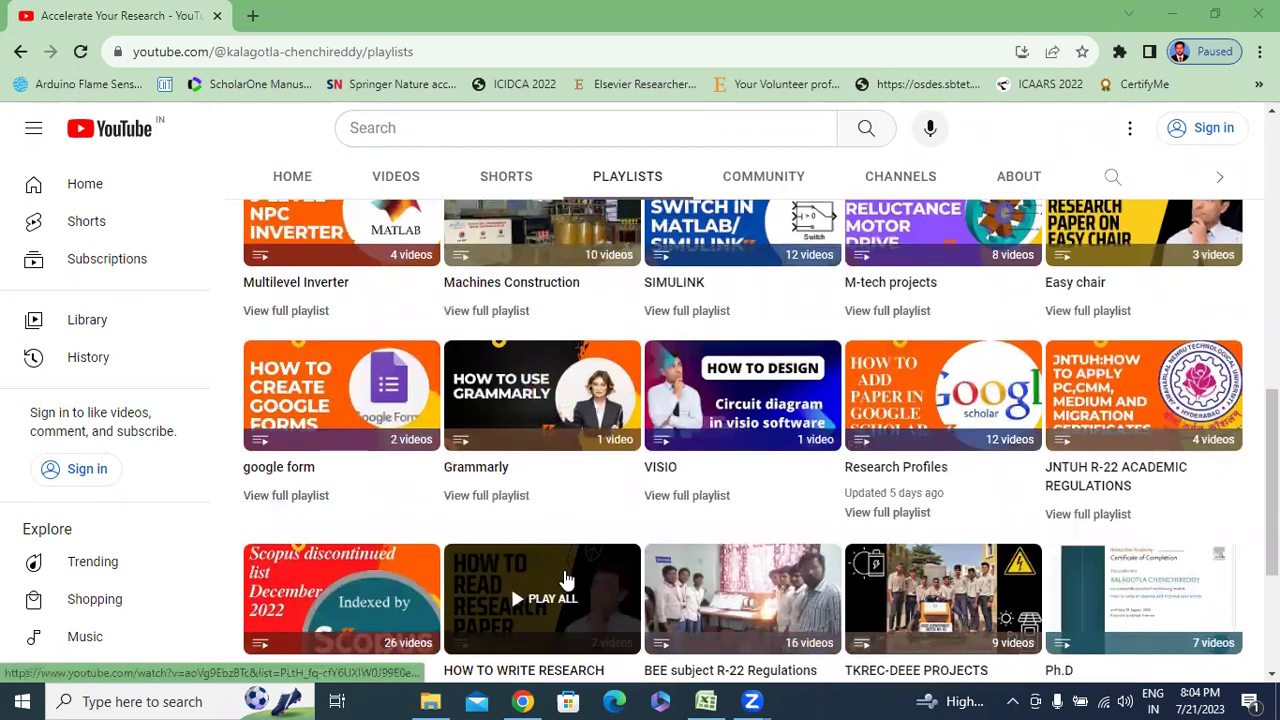
{"action": "scroll", "coordinate": [450, 580], "scroll_direction": "down", "scroll_amount": 1}
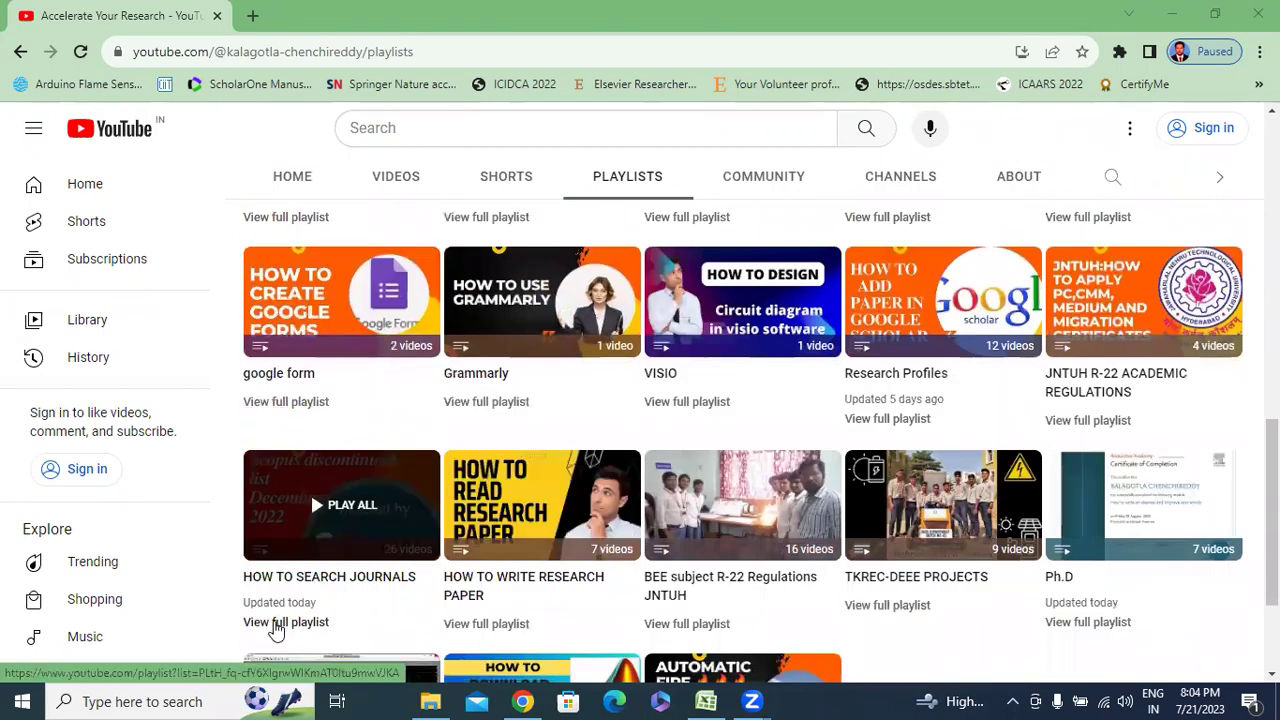
Open the full HOW TO SEARCH JOURNALS playlist and scroll through its 26 videos.
{"action": "left_click", "coordinate": [278, 622]}
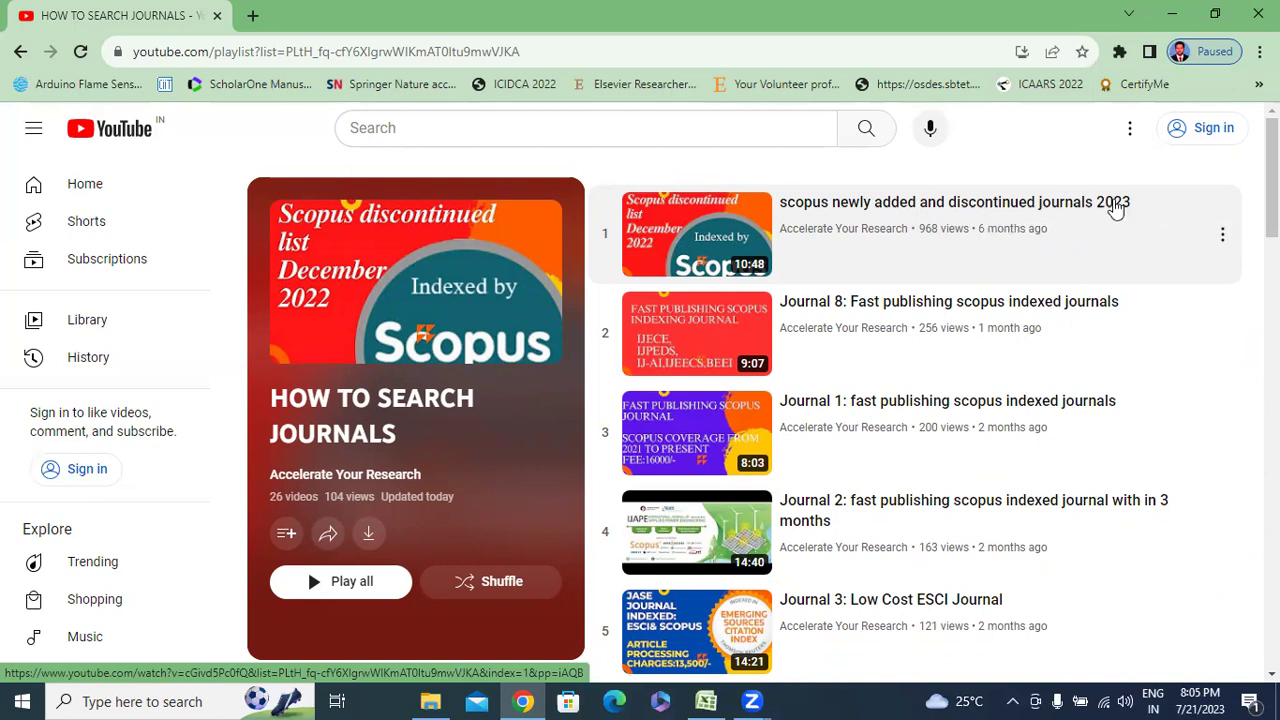
{"action": "mouse_move", "coordinate": [952, 278]}
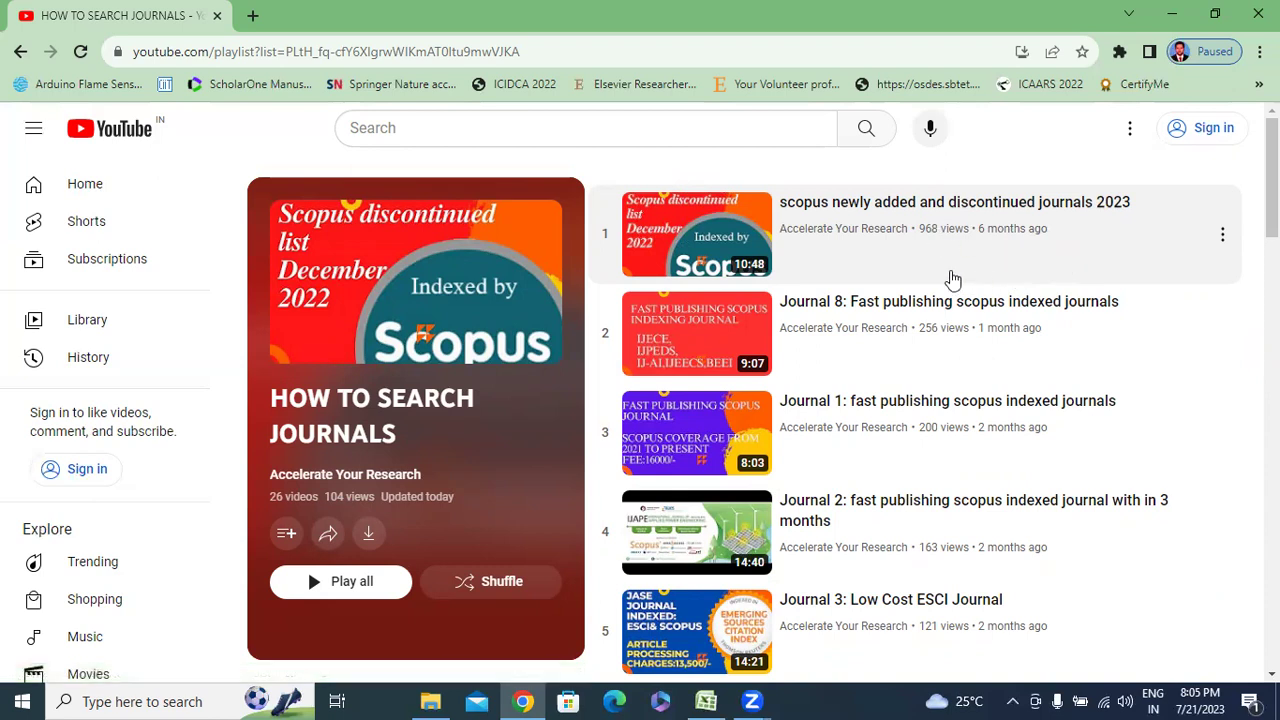
{"action": "scroll", "coordinate": [529, 314], "scroll_direction": "down", "scroll_amount": 3}
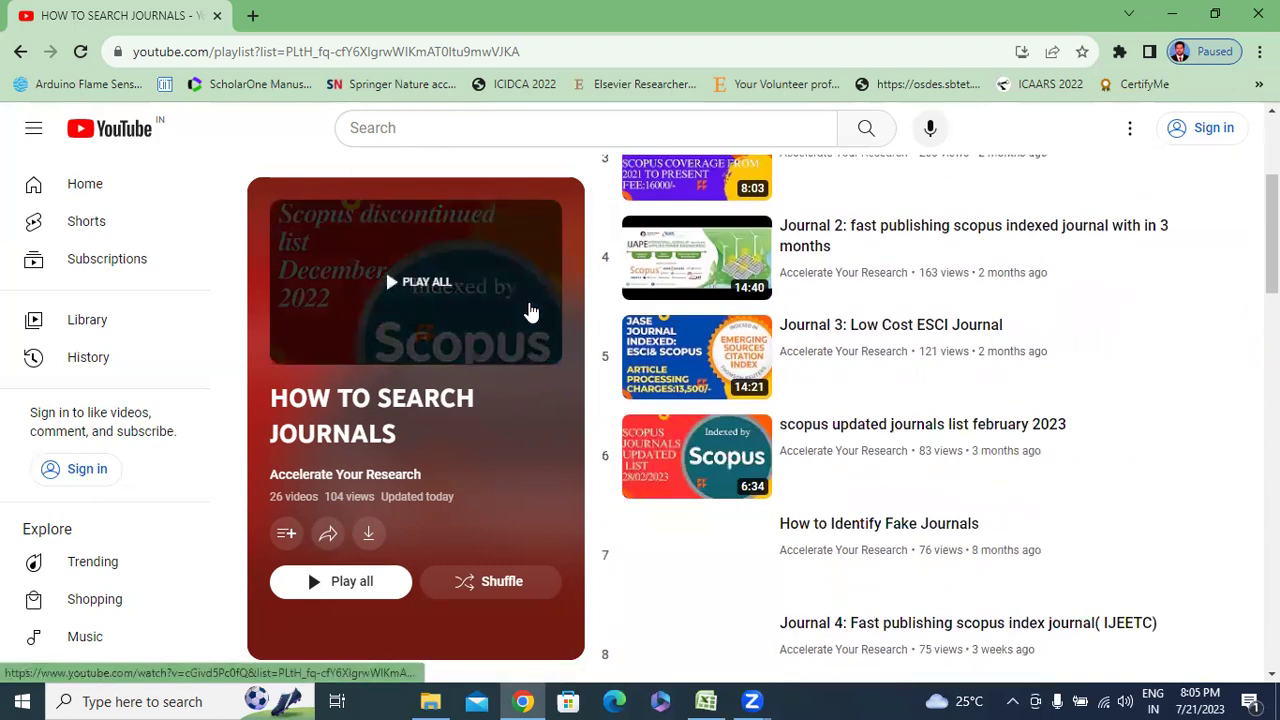
{"action": "scroll", "coordinate": [668, 349], "scroll_direction": "up", "scroll_amount": 3}
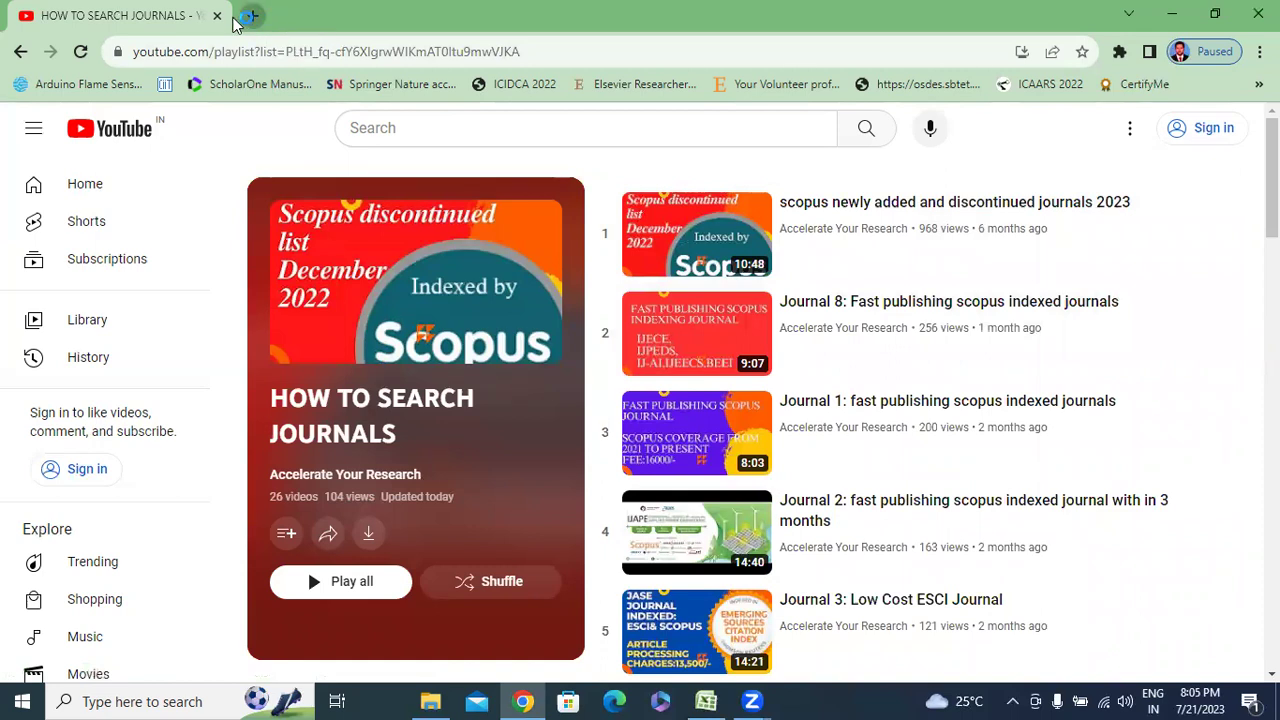
Open a new Chrome tab and go to scopus.com.
{"action": "left_click", "coordinate": [252, 16]}
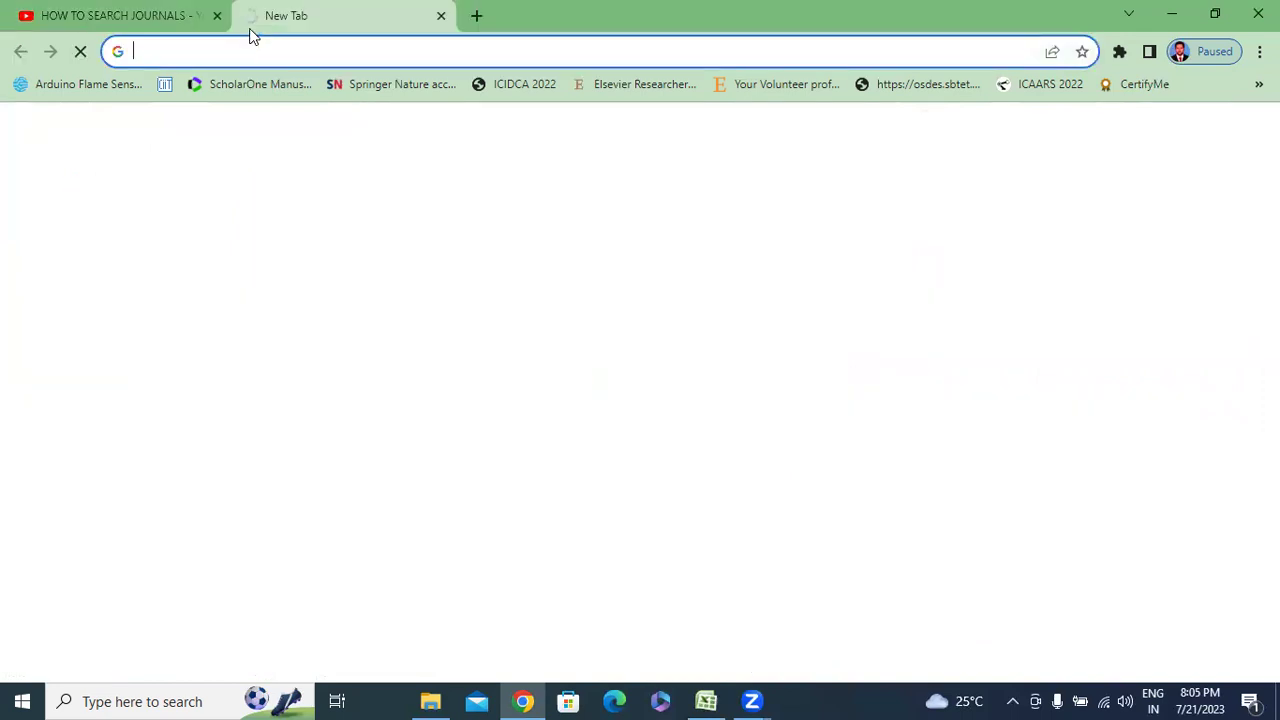
{"action": "type", "text": "sc"}
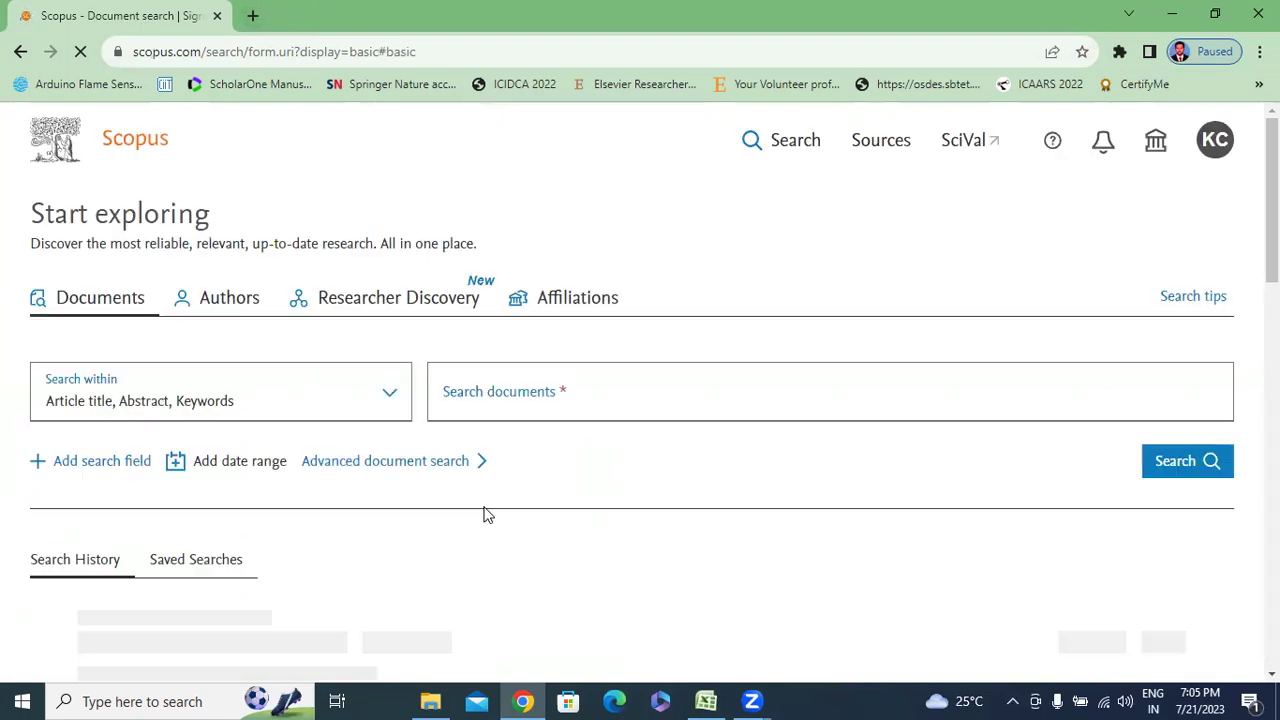
From the Scopus start page, go to the Sources list.
{"action": "scroll", "coordinate": [371, 425], "scroll_direction": "down", "scroll_amount": 3}
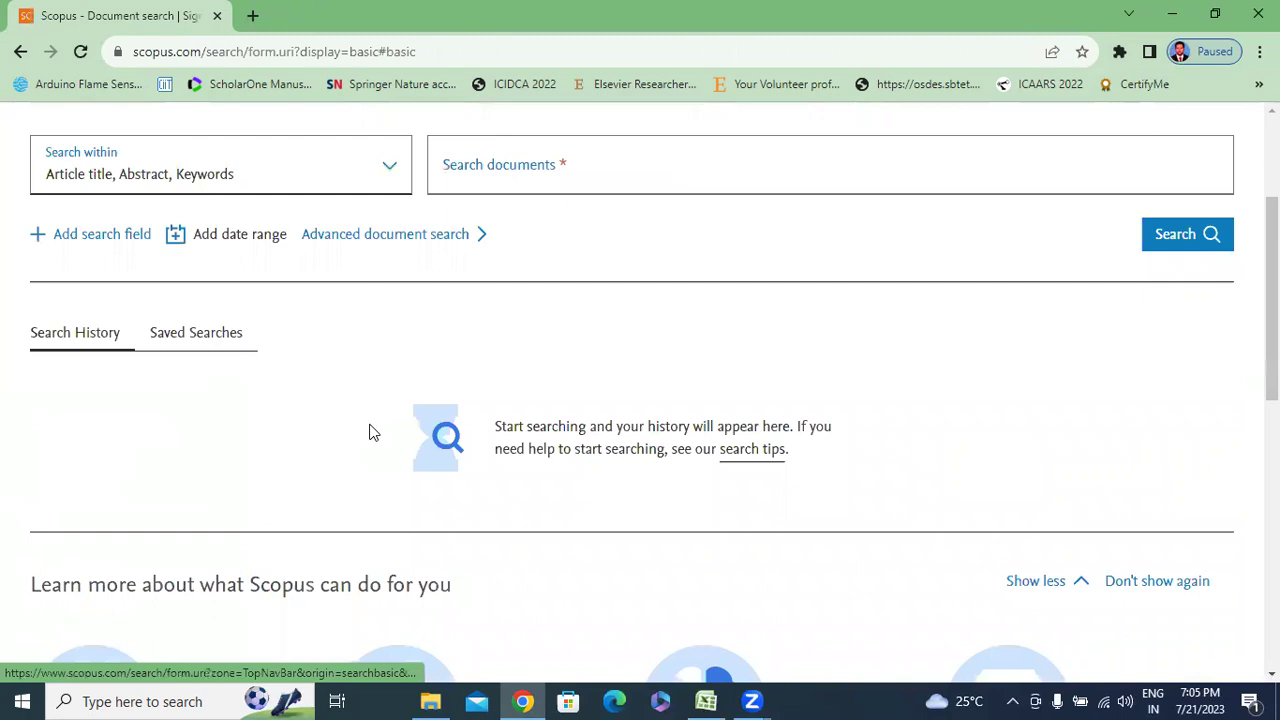
{"action": "scroll", "coordinate": [371, 425], "scroll_direction": "down", "scroll_amount": 7}
{"action": "scroll", "coordinate": [369, 430], "scroll_direction": "up", "scroll_amount": 7}
{"action": "scroll", "coordinate": [369, 430], "scroll_direction": "down", "scroll_amount": 7}
{"action": "scroll", "coordinate": [894, 302], "scroll_direction": "up", "scroll_amount": 2}
{"action": "scroll", "coordinate": [896, 152], "scroll_direction": "up", "scroll_amount": 8}
{"action": "left_click", "coordinate": [891, 150]}
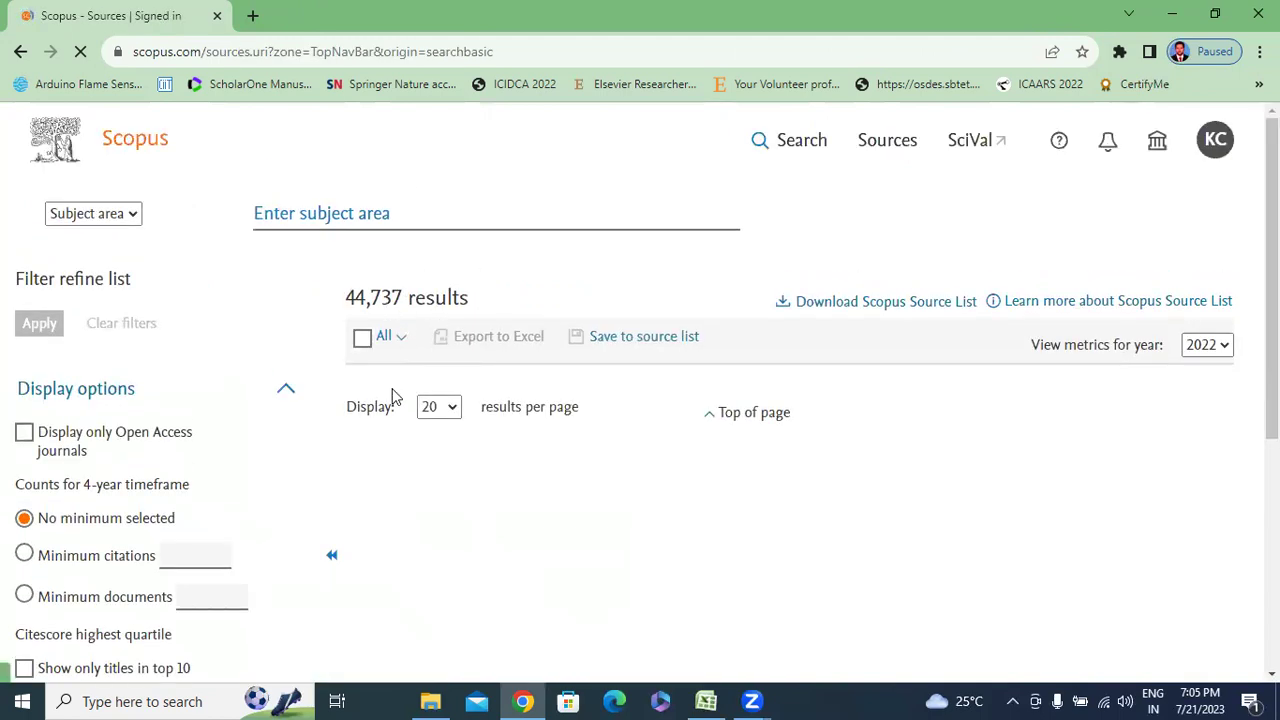
Browse the Scopus Sources list of 44,737 titles.
{"action": "scroll", "coordinate": [366, 437], "scroll_direction": "down", "scroll_amount": 4}
{"action": "scroll", "coordinate": [391, 457], "scroll_direction": "down", "scroll_amount": 4}
{"action": "scroll", "coordinate": [391, 474], "scroll_direction": "down", "scroll_amount": 8}
{"action": "scroll", "coordinate": [351, 463], "scroll_direction": "down", "scroll_amount": 10}
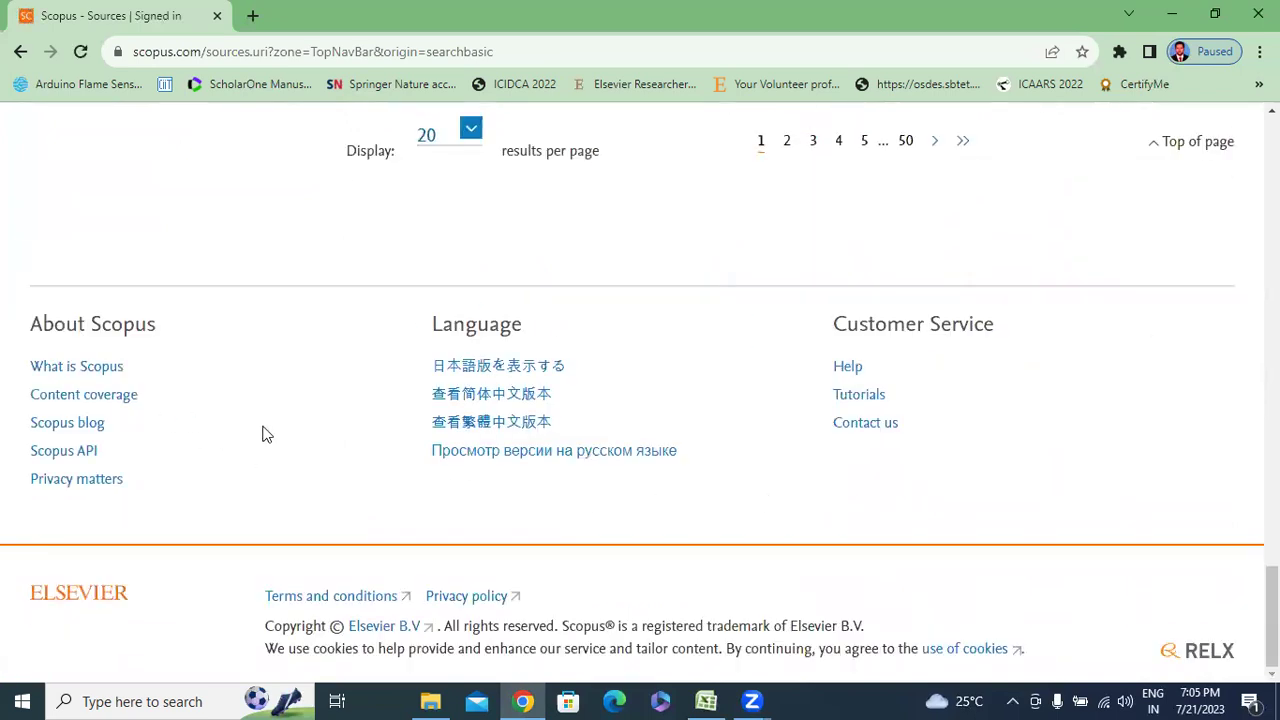
{"action": "scroll", "coordinate": [265, 433], "scroll_direction": "up", "scroll_amount": 10}
{"action": "scroll", "coordinate": [265, 433], "scroll_direction": "up", "scroll_amount": 10}
{"action": "scroll", "coordinate": [265, 433], "scroll_direction": "up", "scroll_amount": 5}
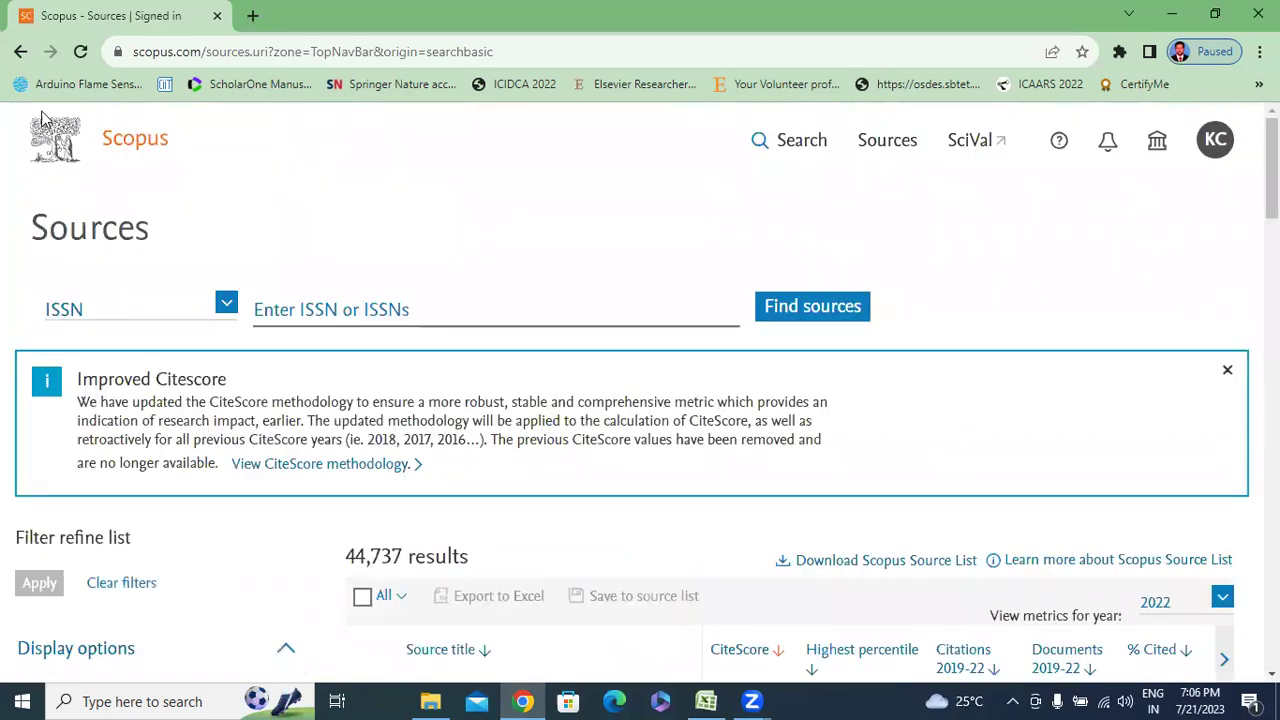
{"action": "scroll", "coordinate": [167, 521], "scroll_direction": "down", "scroll_amount": 1}
{"action": "scroll", "coordinate": [167, 521], "scroll_direction": "down", "scroll_amount": 15}
{"action": "scroll", "coordinate": [167, 521], "scroll_direction": "down", "scroll_amount": 10}
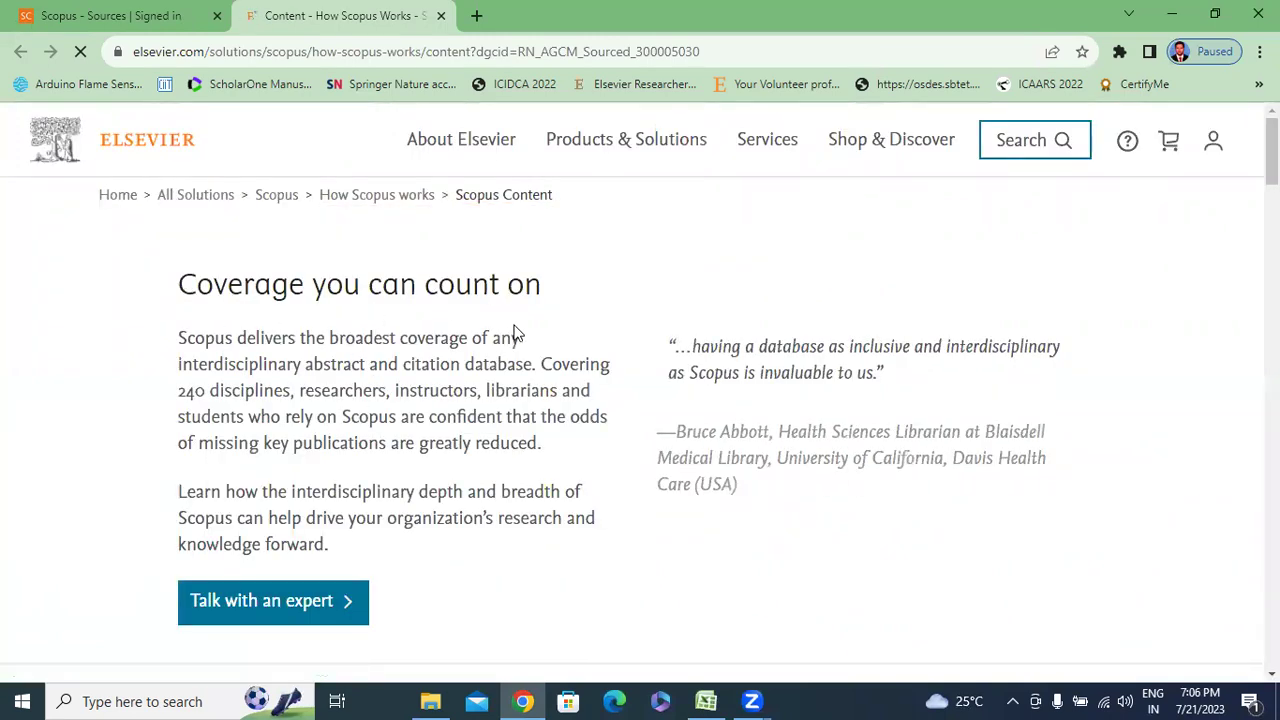
Download the Source title list including Scopus discontinued sources from the Content coverage page.
{"action": "scroll", "coordinate": [530, 390], "scroll_direction": "down", "scroll_amount": 6}
{"action": "left_click", "coordinate": [263, 222]}
{"action": "scroll", "coordinate": [300, 290], "scroll_direction": "up", "scroll_amount": 2}
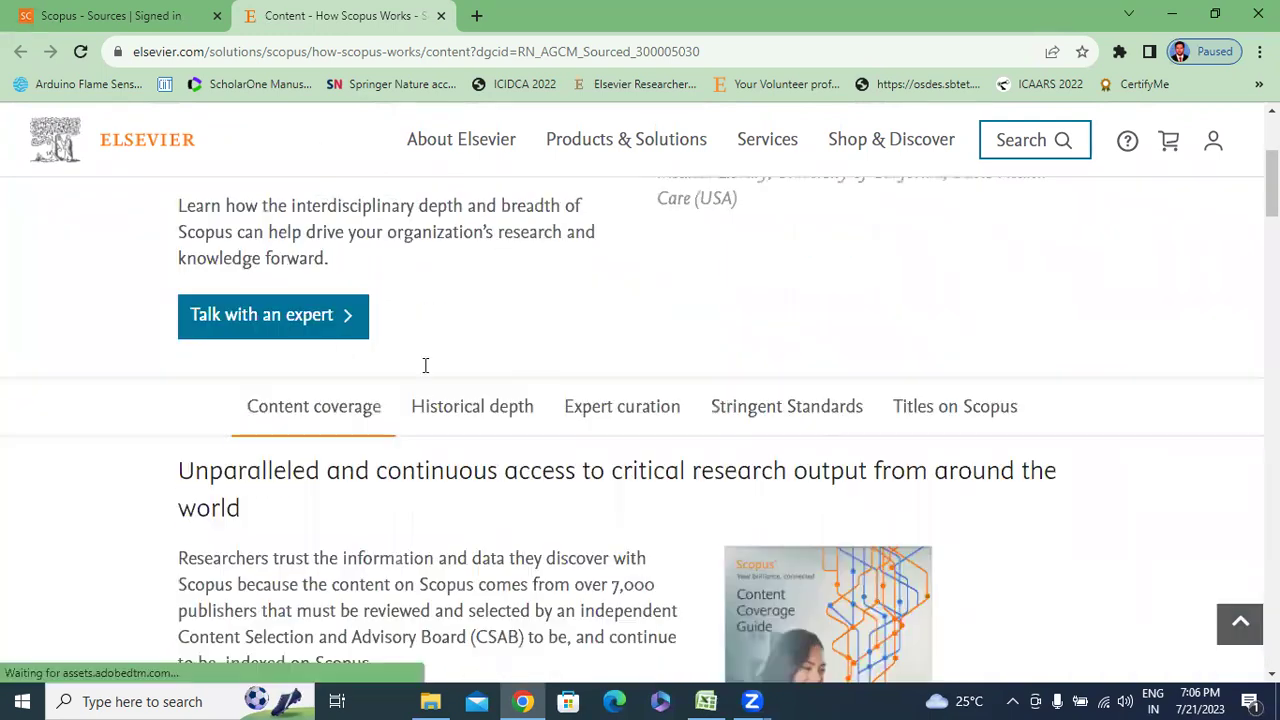
{"action": "scroll", "coordinate": [340, 346], "scroll_direction": "up", "scroll_amount": 3}
{"action": "scroll", "coordinate": [434, 357], "scroll_direction": "down", "scroll_amount": 8}
{"action": "scroll", "coordinate": [400, 420], "scroll_direction": "down", "scroll_amount": 6}
{"action": "scroll", "coordinate": [366, 471], "scroll_direction": "down", "scroll_amount": 8}
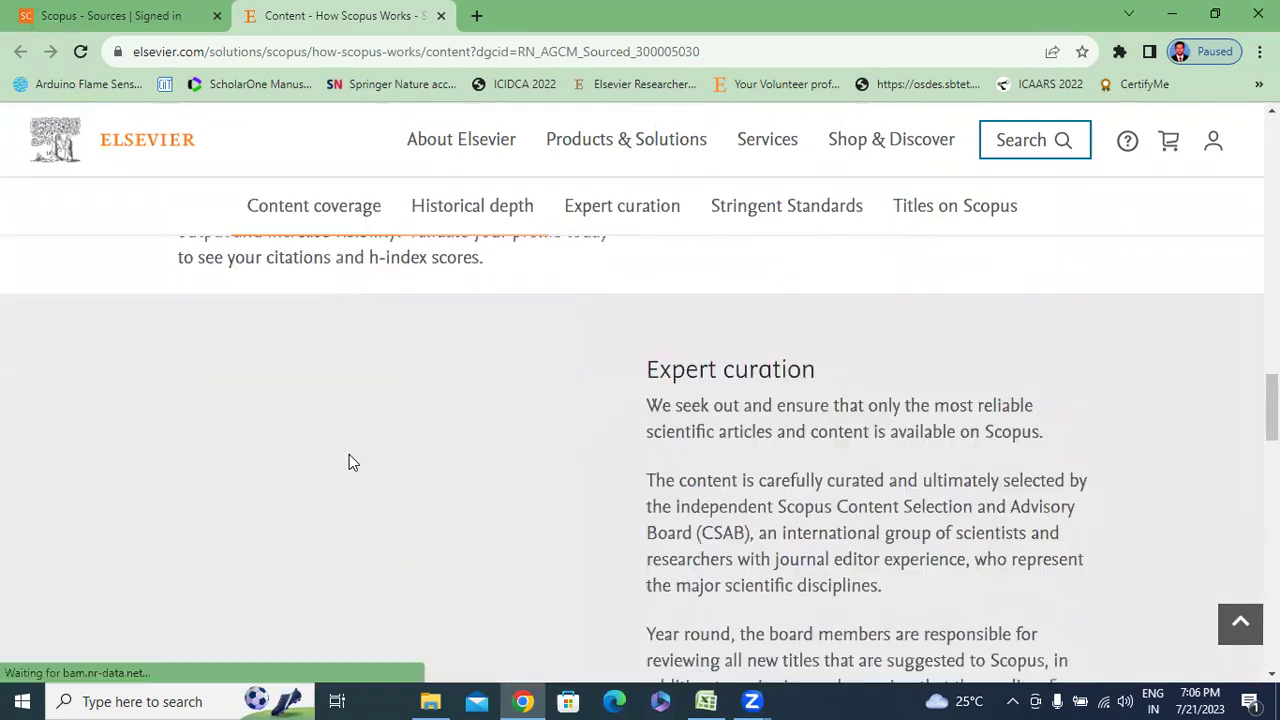
{"action": "scroll", "coordinate": [349, 460], "scroll_direction": "down", "scroll_amount": 10}
{"action": "scroll", "coordinate": [349, 460], "scroll_direction": "down", "scroll_amount": 6}
{"action": "scroll", "coordinate": [432, 496], "scroll_direction": "up", "scroll_amount": 5}
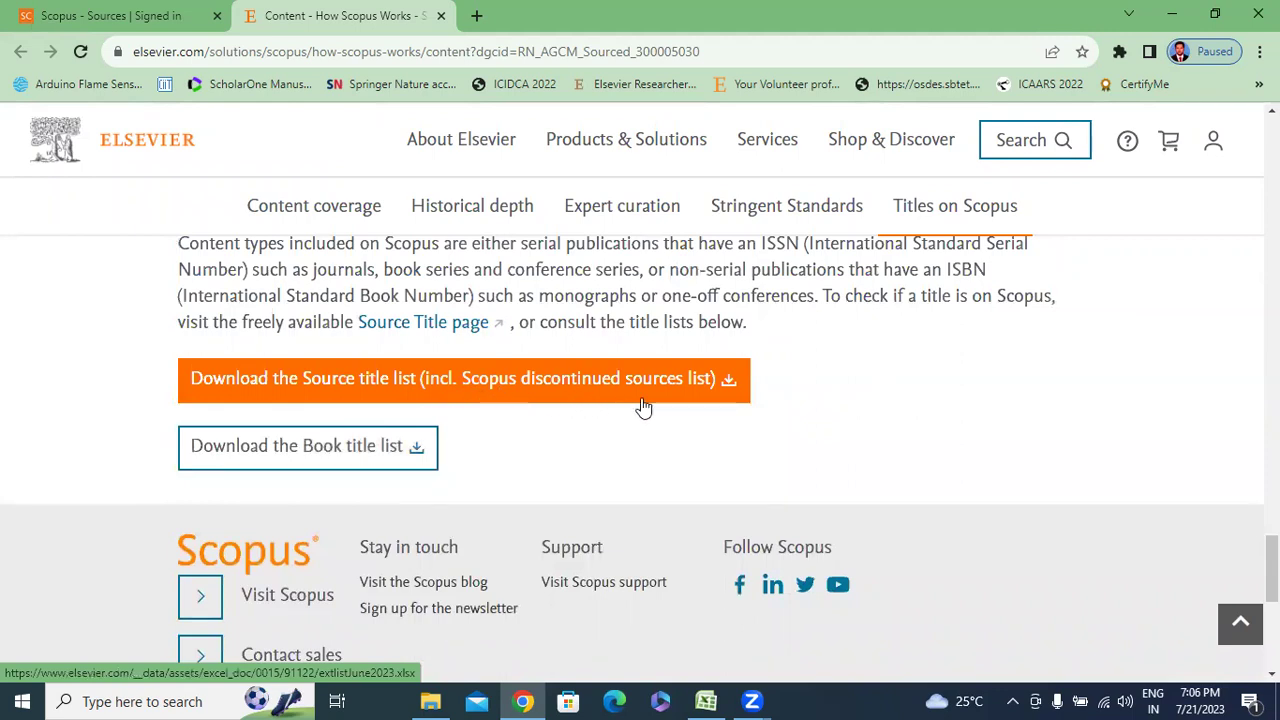
{"action": "left_click", "coordinate": [686, 409]}
Bring up the downloaded extlistJune2023 workbook in Excel.
{"action": "scroll", "coordinate": [504, 436], "scroll_direction": "down", "scroll_amount": 2}
{"action": "scroll", "coordinate": [506, 420], "scroll_direction": "up", "scroll_amount": 3}
{"action": "scroll", "coordinate": [666, 543], "scroll_direction": "down", "scroll_amount": 4}
{"action": "scroll", "coordinate": [460, 360], "scroll_direction": "up", "scroll_amount": 3}
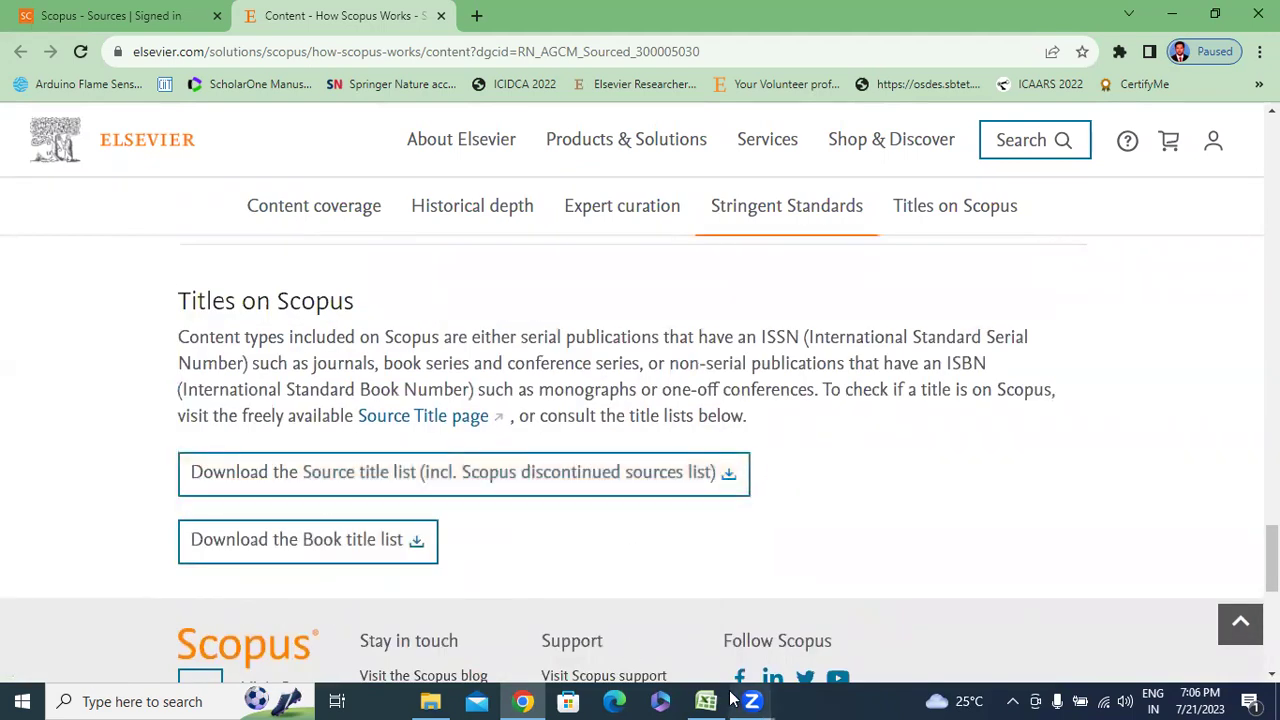
{"action": "left_click", "coordinate": [706, 701]}
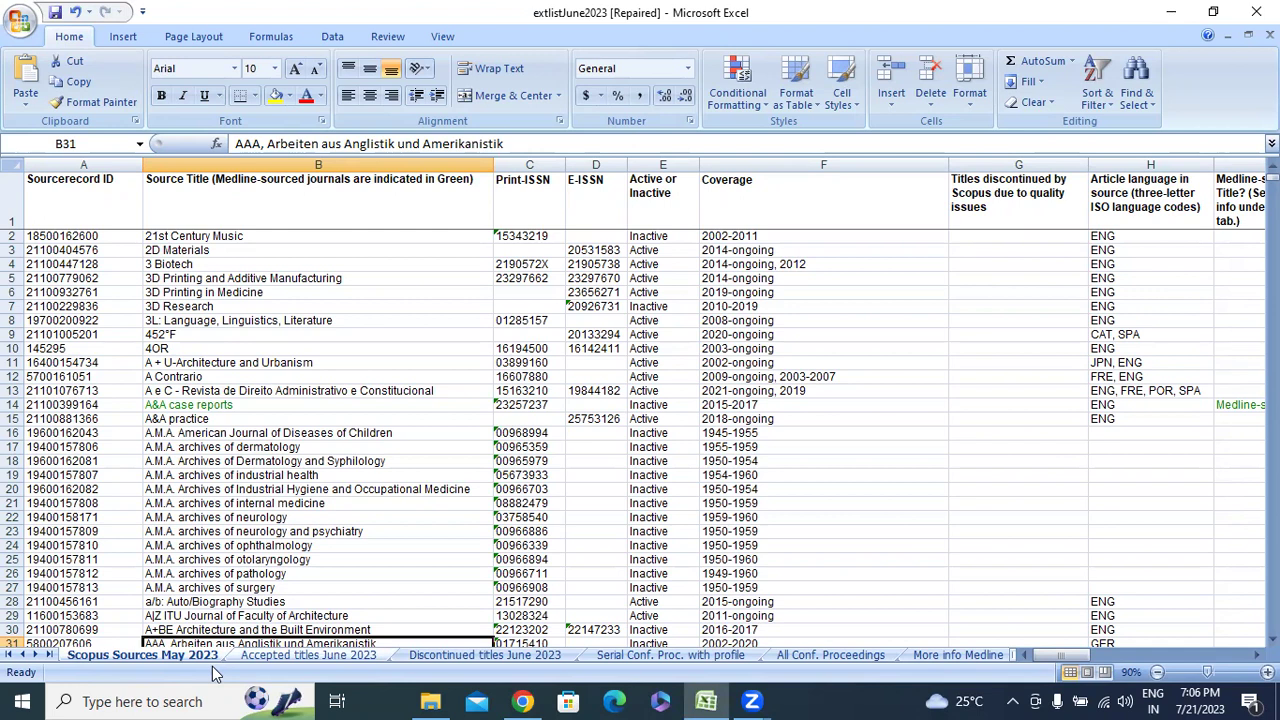
On the Accepted titles June 2023 sheet, select row 4 and bring up the Sort & Filter options.
{"action": "left_click", "coordinate": [306, 656]}
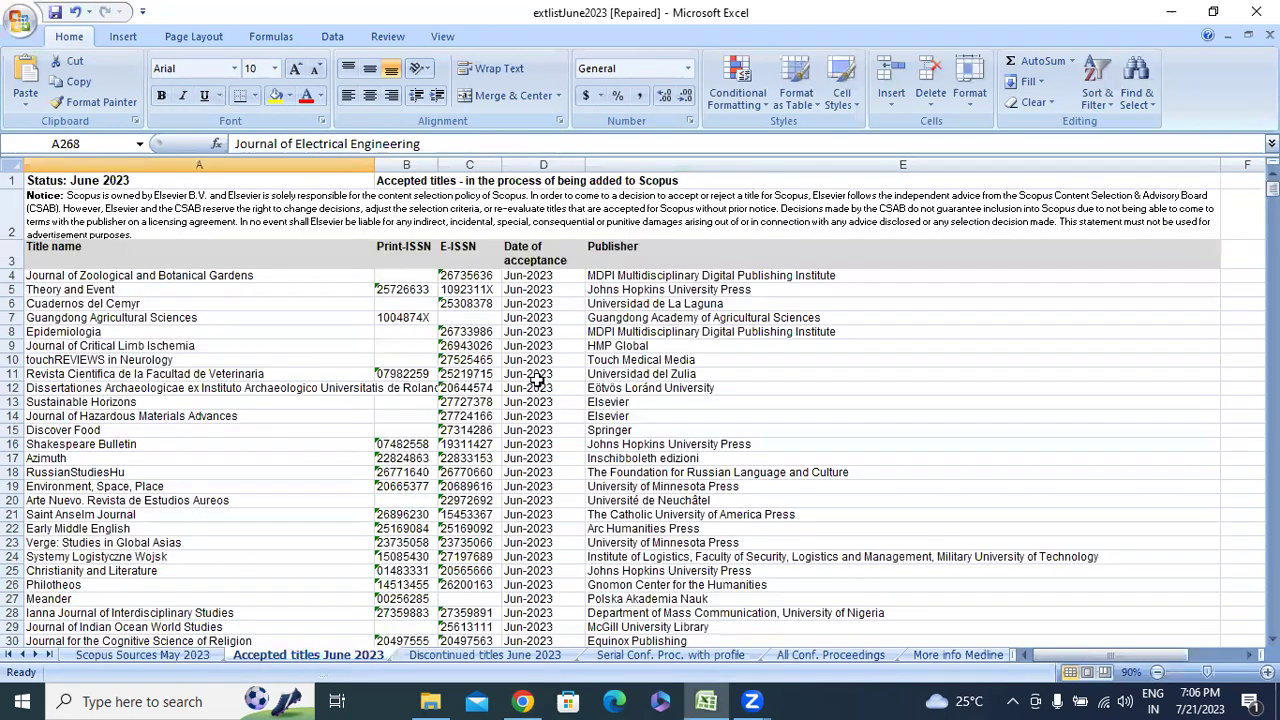
{"action": "left_click", "coordinate": [13, 257]}
{"action": "left_click", "coordinate": [13, 275]}
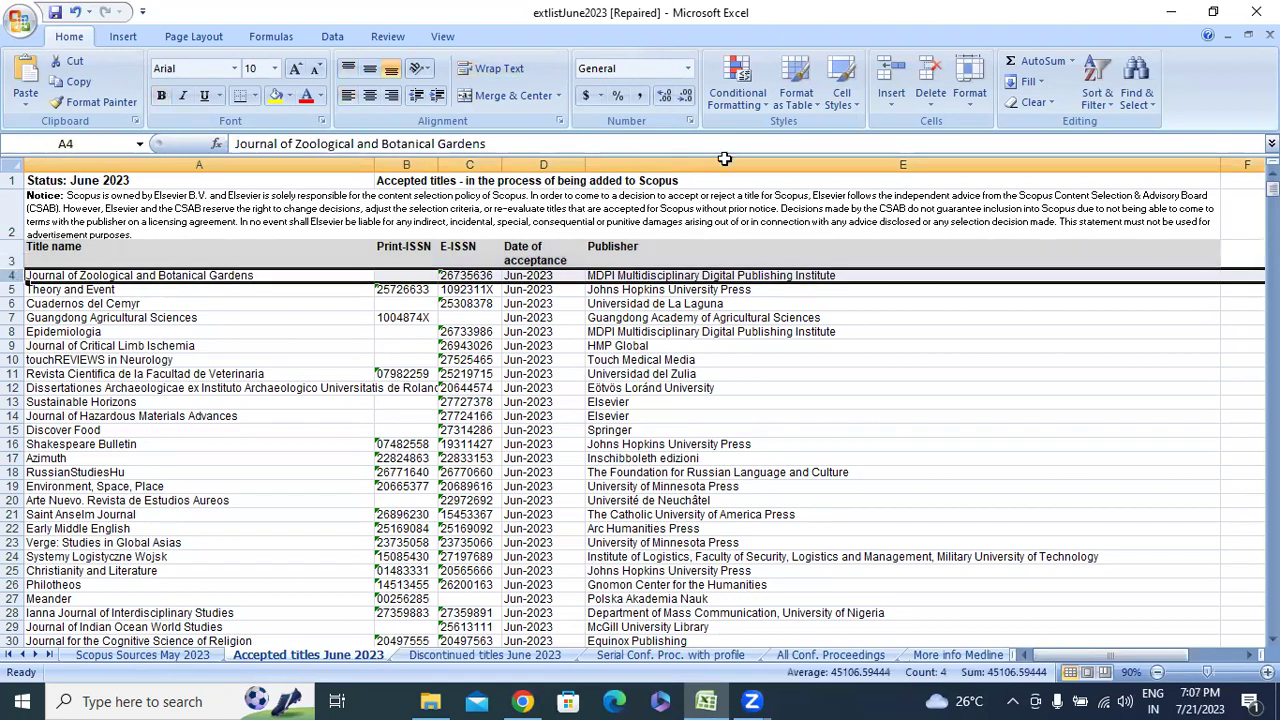
{"action": "left_click", "coordinate": [1100, 95]}
Turn on filters for row 4 and keep only 2023 acceptance dates.
{"action": "left_click", "coordinate": [1123, 188]}
{"action": "left_click", "coordinate": [577, 276]}
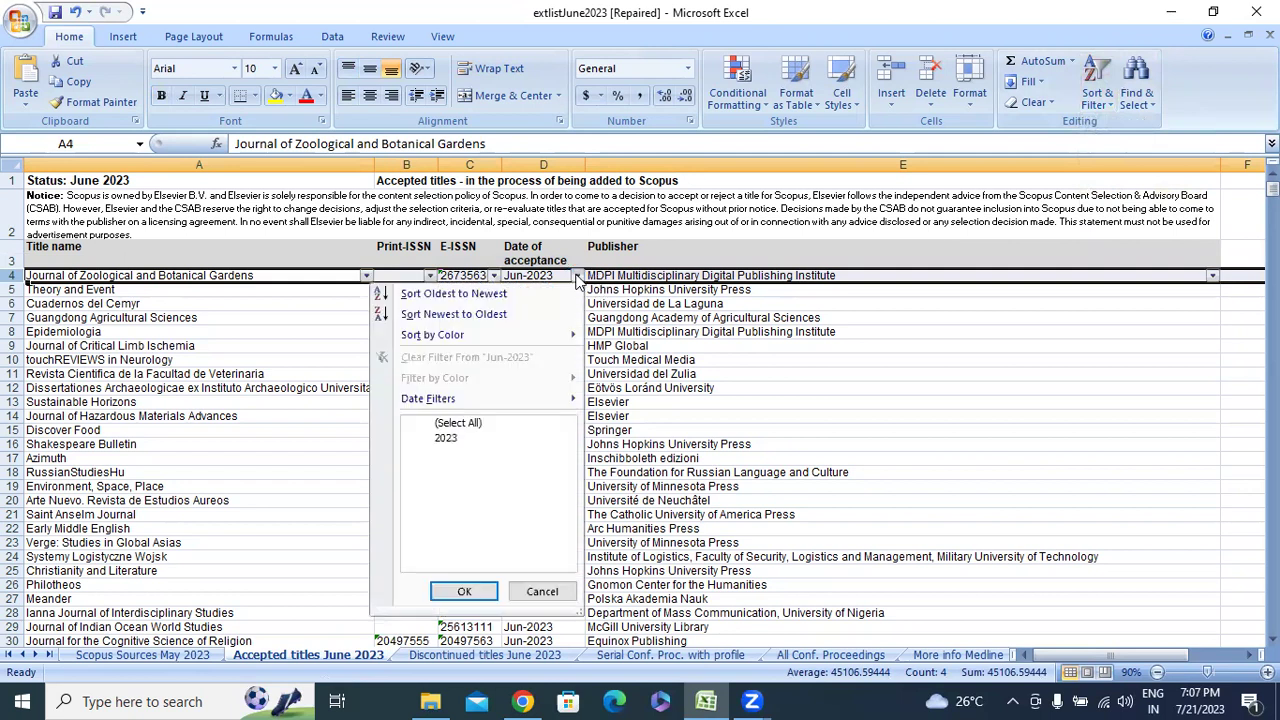
{"action": "left_click", "coordinate": [427, 453]}
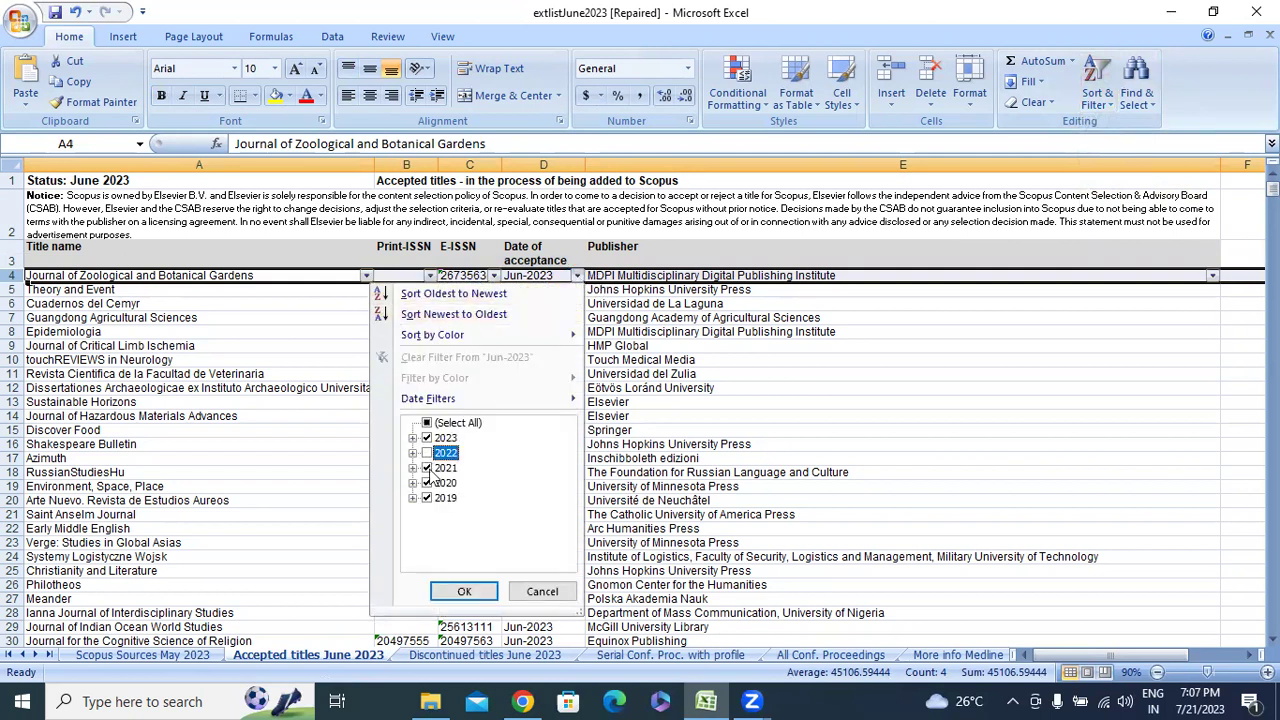
{"action": "left_click", "coordinate": [427, 468]}
{"action": "left_click", "coordinate": [427, 498]}
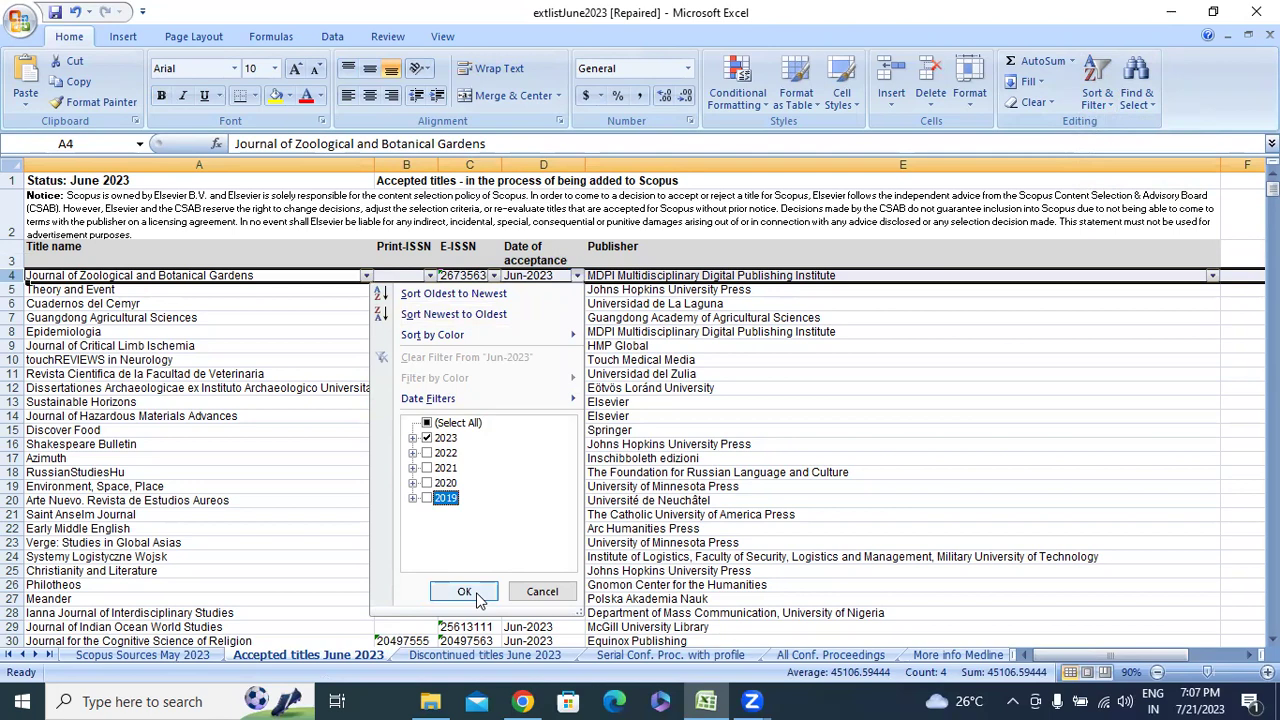
{"action": "left_click", "coordinate": [476, 594]}
Browse the 2023 accepted titles down to around row 85, picking a couple of entries.
{"action": "scroll", "coordinate": [812, 385], "scroll_direction": "down", "scroll_amount": 8}
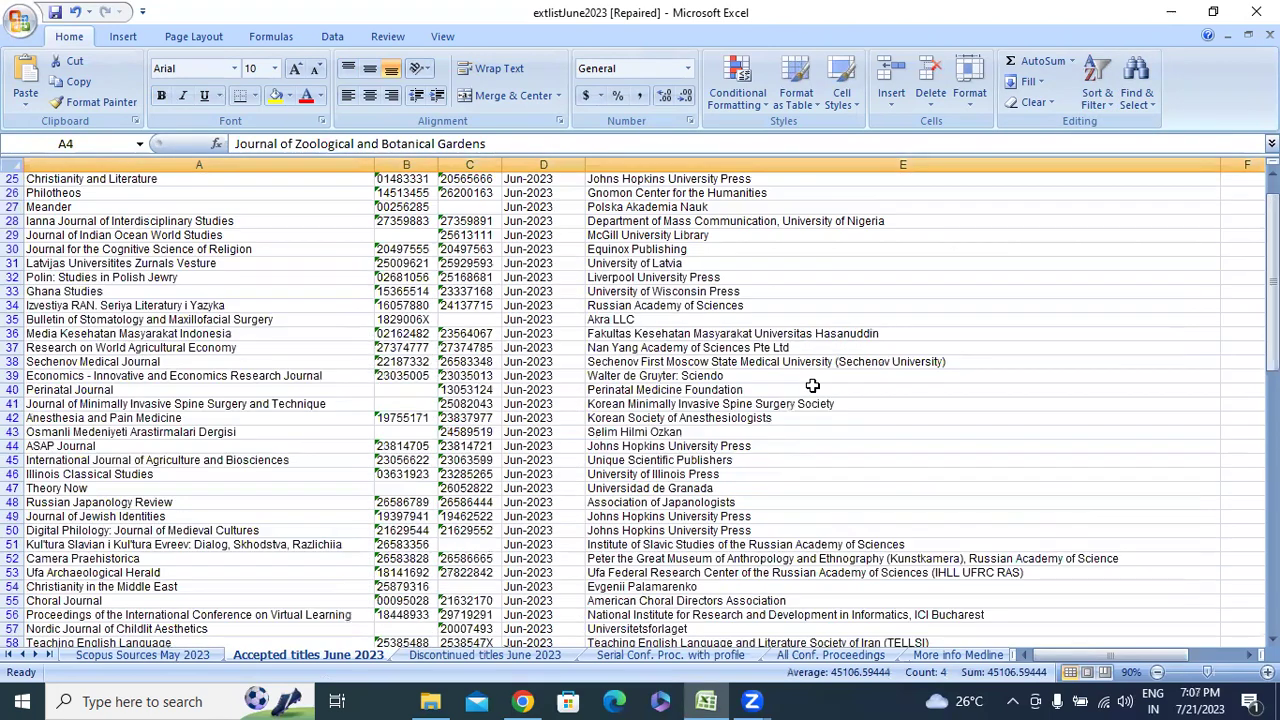
{"action": "scroll", "coordinate": [812, 385], "scroll_direction": "down", "scroll_amount": 13}
{"action": "scroll", "coordinate": [812, 385], "scroll_direction": "down", "scroll_amount": 16}
{"action": "scroll", "coordinate": [1166, 405], "scroll_direction": "down", "scroll_amount": 11}
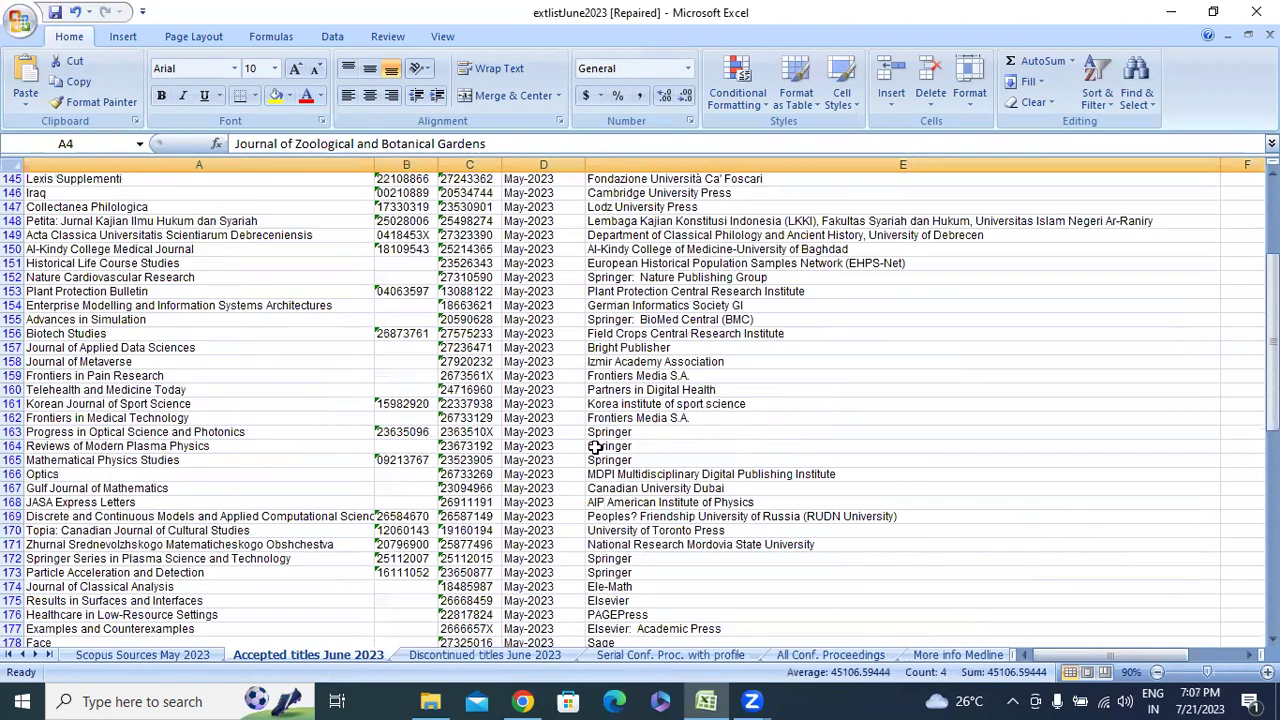
{"action": "left_click_drag", "start_coordinate": [1272, 342], "coordinate": [1272, 420]}
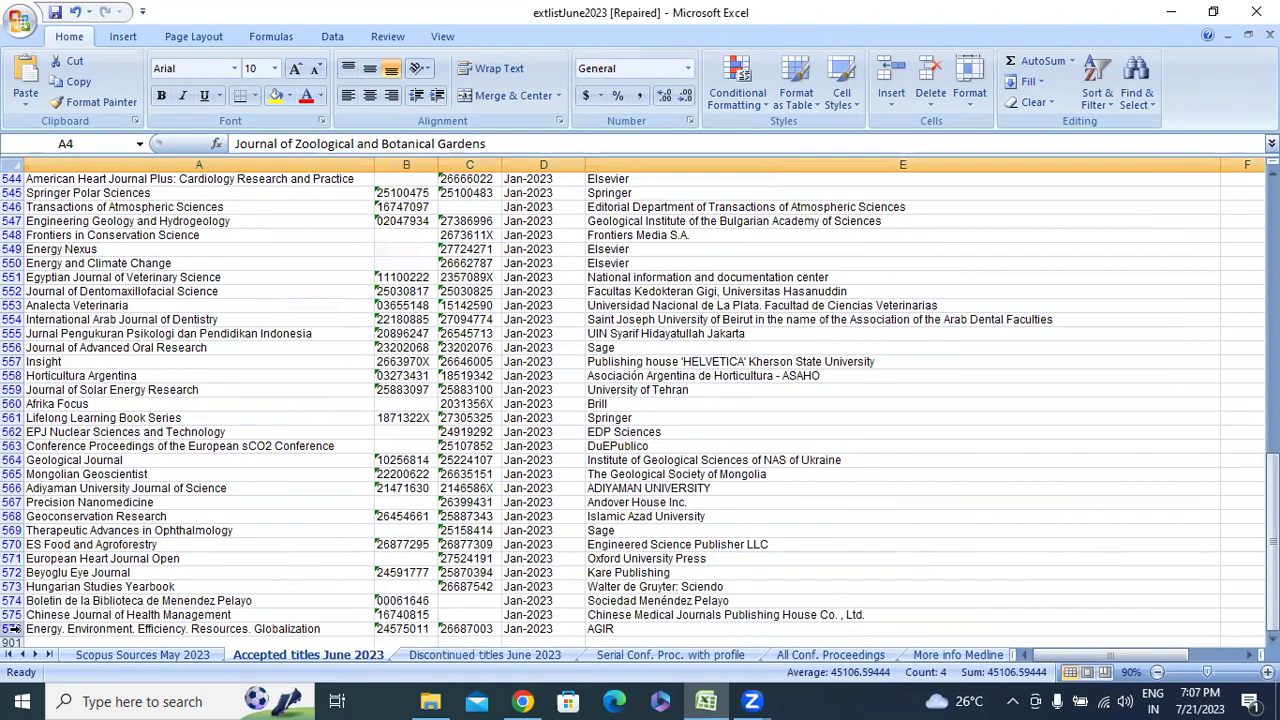
{"action": "scroll", "coordinate": [604, 510], "scroll_direction": "up", "scroll_amount": 4}
{"action": "scroll", "coordinate": [604, 510], "scroll_direction": "up", "scroll_amount": 15}
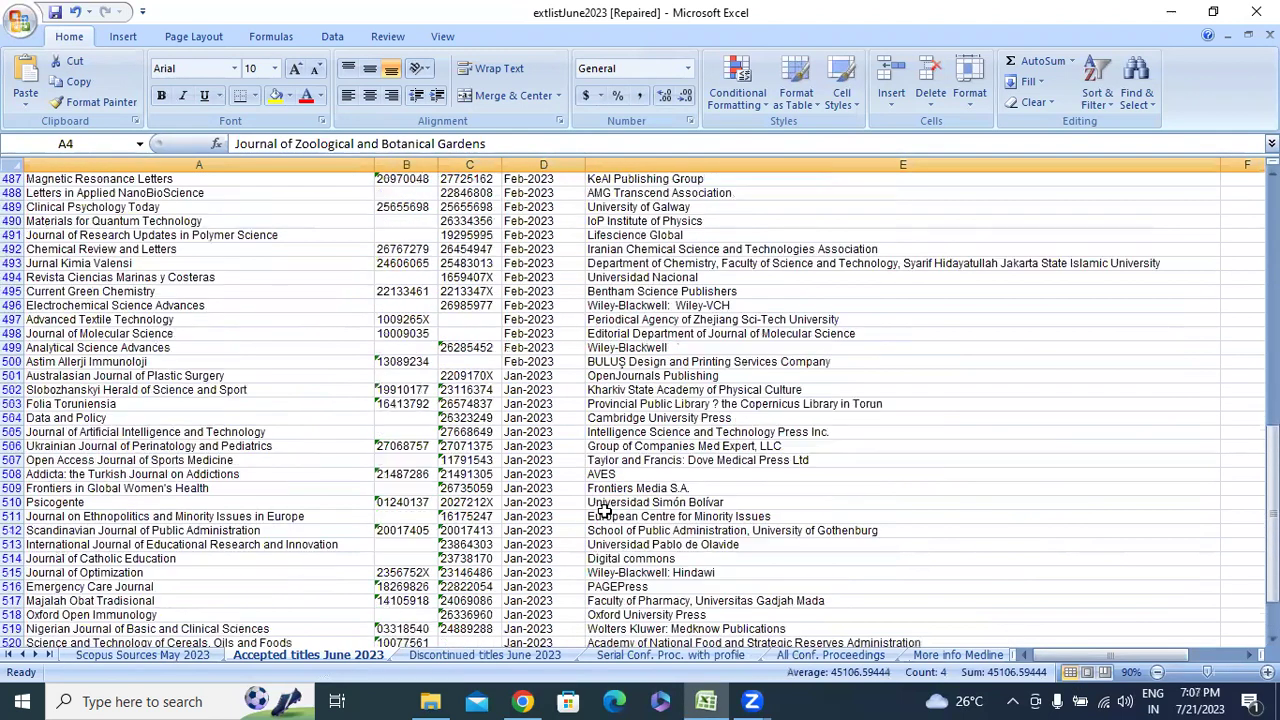
{"action": "scroll", "coordinate": [604, 510], "scroll_direction": "up", "scroll_amount": 20}
{"action": "scroll", "coordinate": [604, 510], "scroll_direction": "up", "scroll_amount": 17}
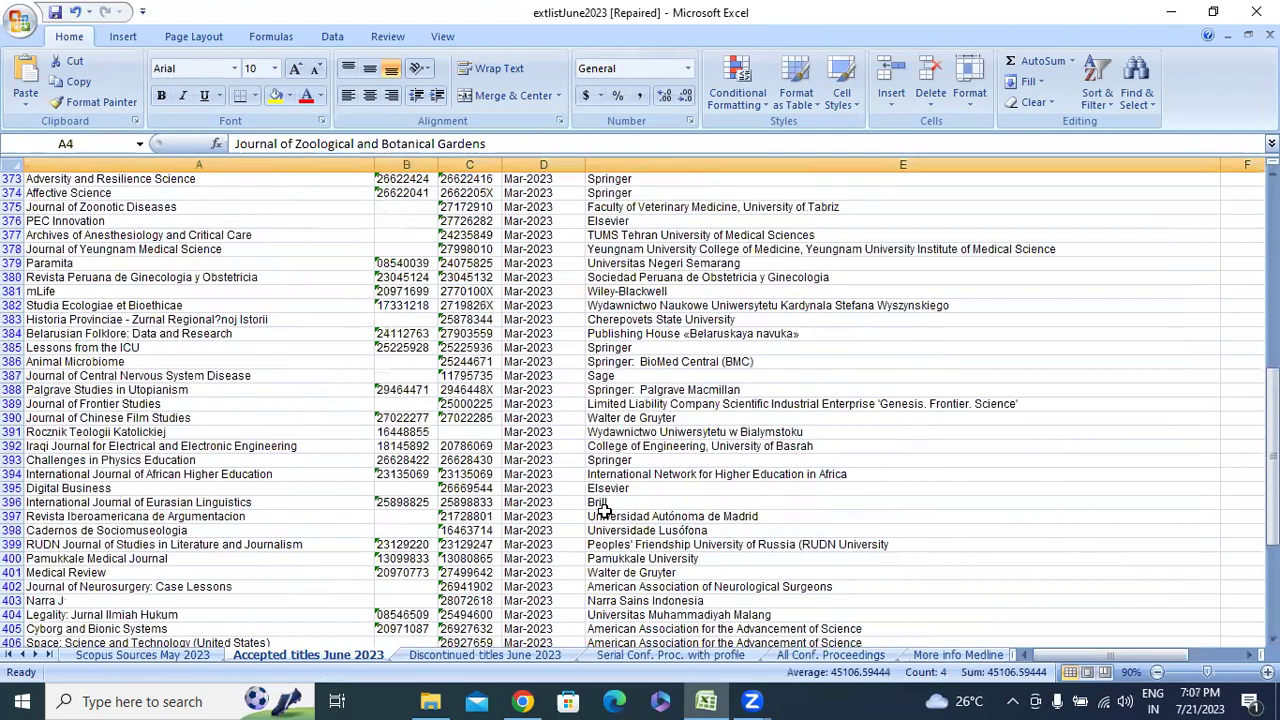
{"action": "scroll", "coordinate": [604, 510], "scroll_direction": "up", "scroll_amount": 18}
{"action": "scroll", "coordinate": [531, 392], "scroll_direction": "up", "scroll_amount": 15}
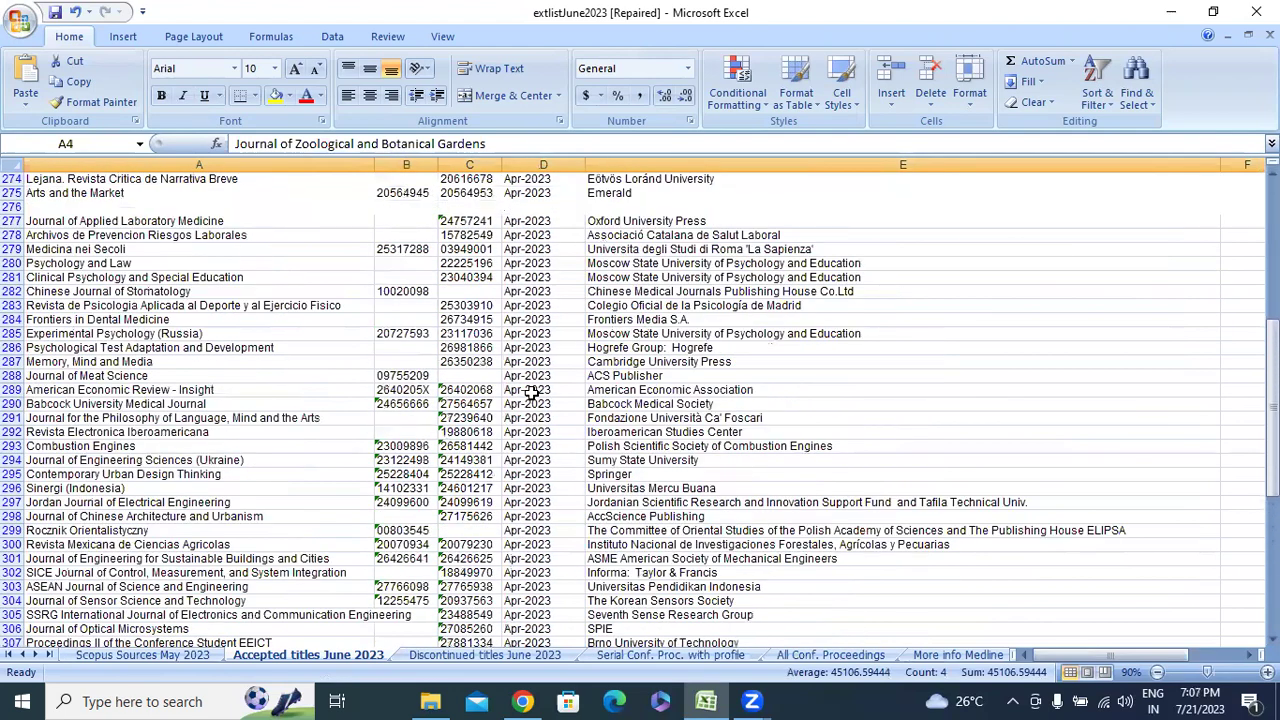
{"action": "scroll", "coordinate": [531, 392], "scroll_direction": "up", "scroll_amount": 18}
{"action": "scroll", "coordinate": [455, 302], "scroll_direction": "up", "scroll_amount": 20}
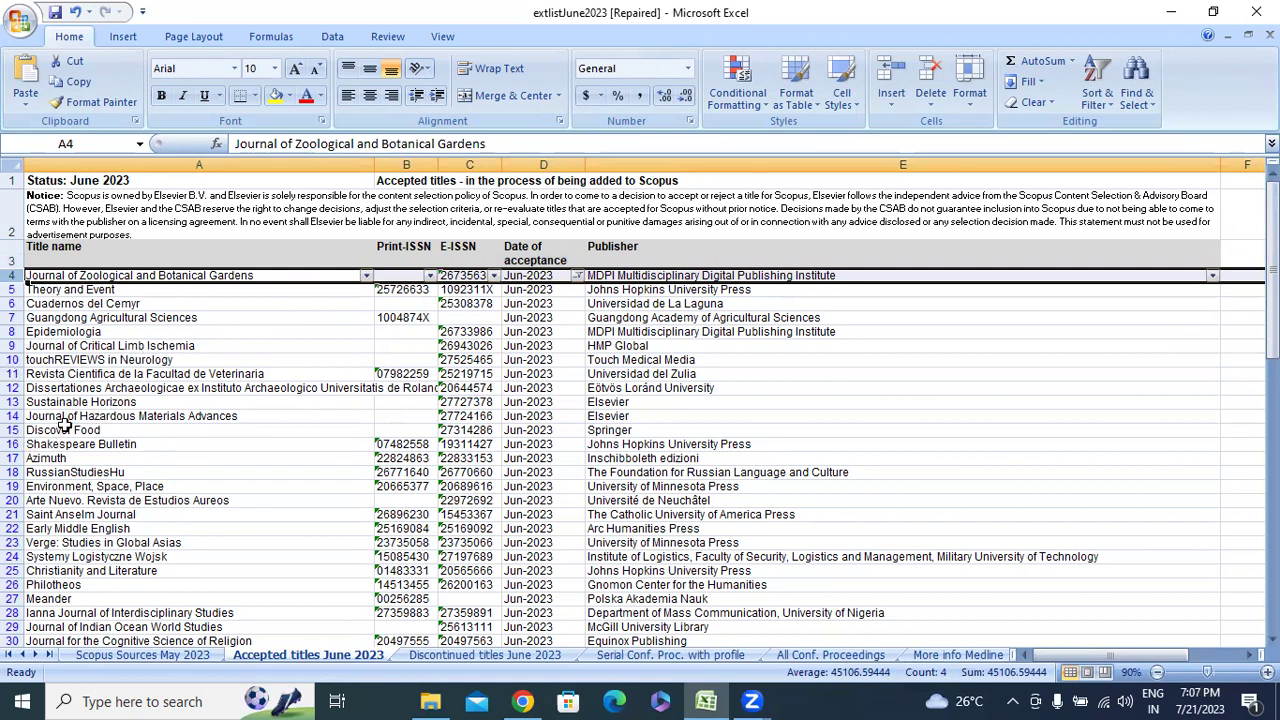
{"action": "scroll", "coordinate": [662, 392], "scroll_direction": "down", "scroll_amount": 1}
{"action": "scroll", "coordinate": [662, 392], "scroll_direction": "down", "scroll_amount": 2}
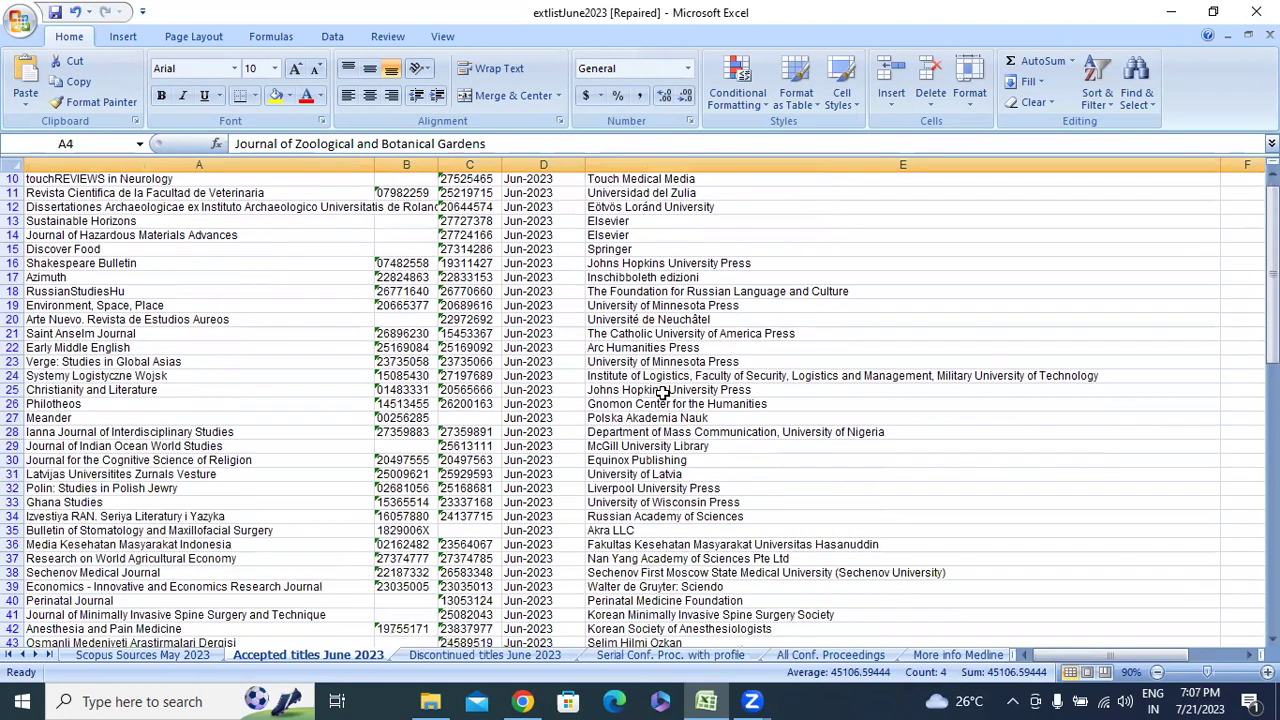
{"action": "scroll", "coordinate": [662, 392], "scroll_direction": "up", "scroll_amount": 1}
{"action": "scroll", "coordinate": [289, 417], "scroll_direction": "up", "scroll_amount": 2}
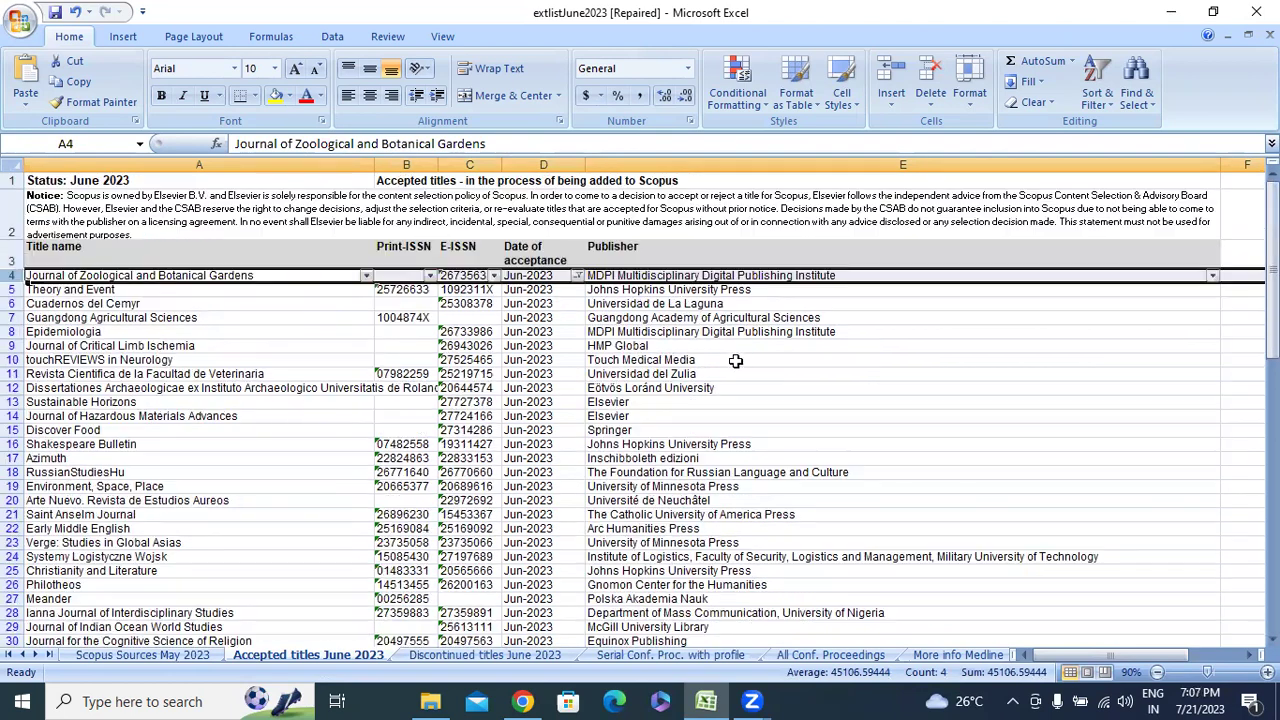
{"action": "scroll", "coordinate": [566, 406], "scroll_direction": "down", "scroll_amount": 3}
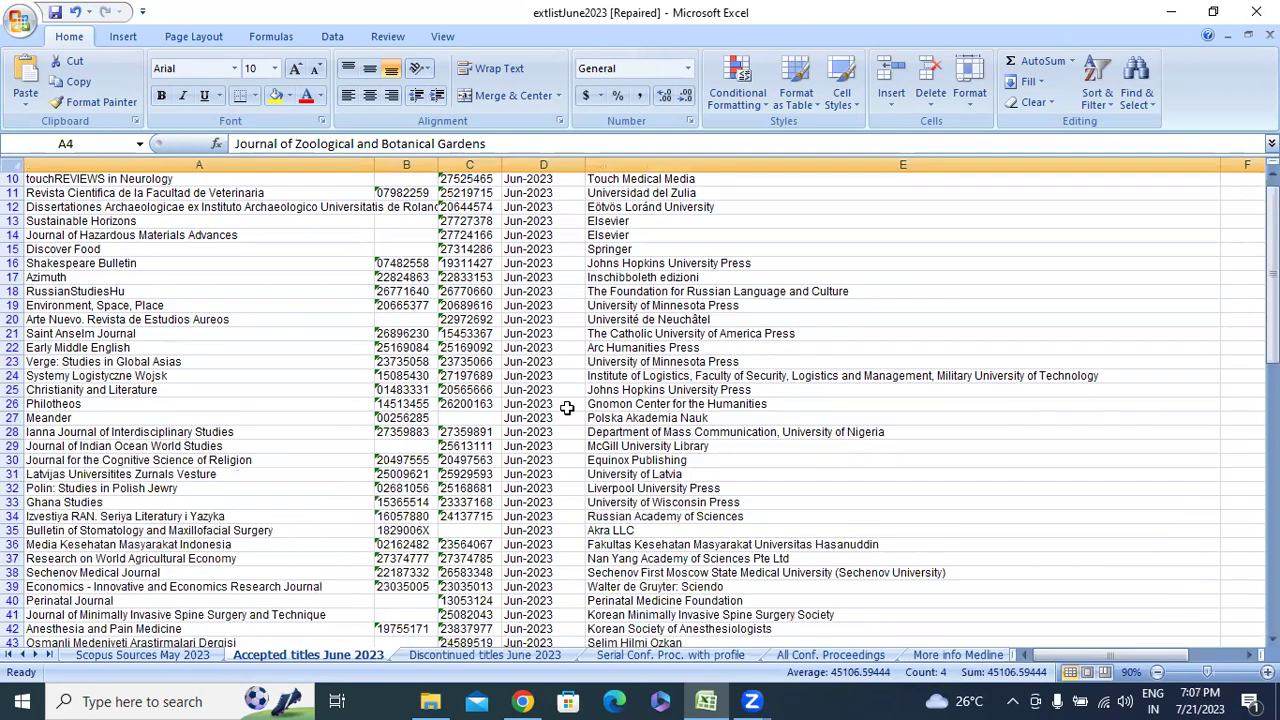
{"action": "scroll", "coordinate": [566, 406], "scroll_direction": "down", "scroll_amount": 3}
{"action": "scroll", "coordinate": [566, 406], "scroll_direction": "down", "scroll_amount": 3}
{"action": "scroll", "coordinate": [566, 407], "scroll_direction": "up", "scroll_amount": 4}
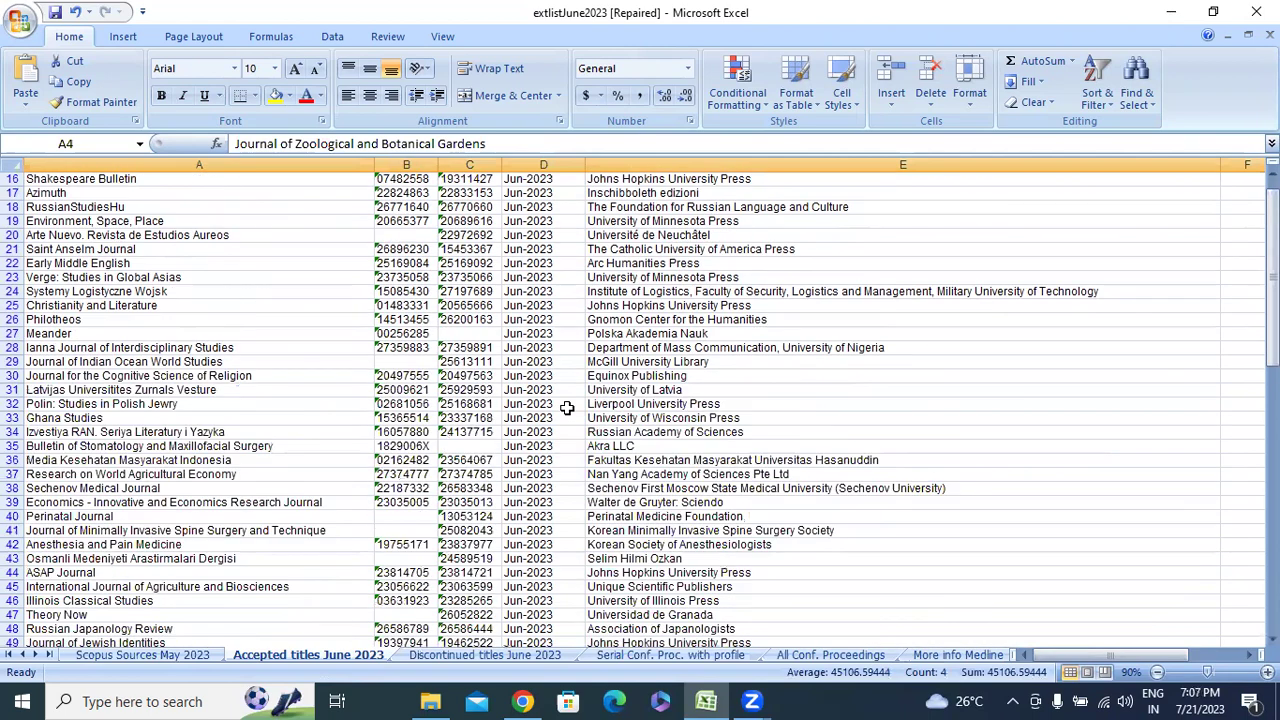
{"action": "scroll", "coordinate": [566, 407], "scroll_direction": "up", "scroll_amount": 5}
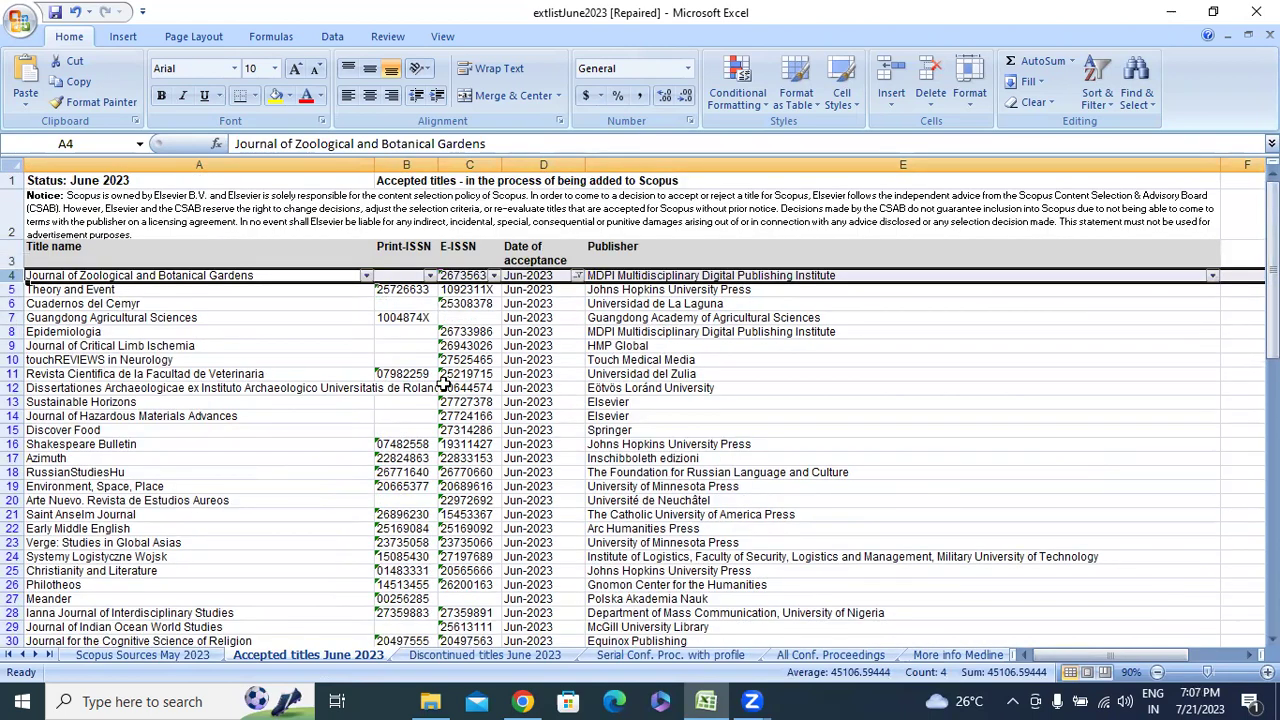
{"action": "scroll", "coordinate": [443, 383], "scroll_direction": "down", "scroll_amount": 2}
{"action": "scroll", "coordinate": [60, 508], "scroll_direction": "down", "scroll_amount": 2}
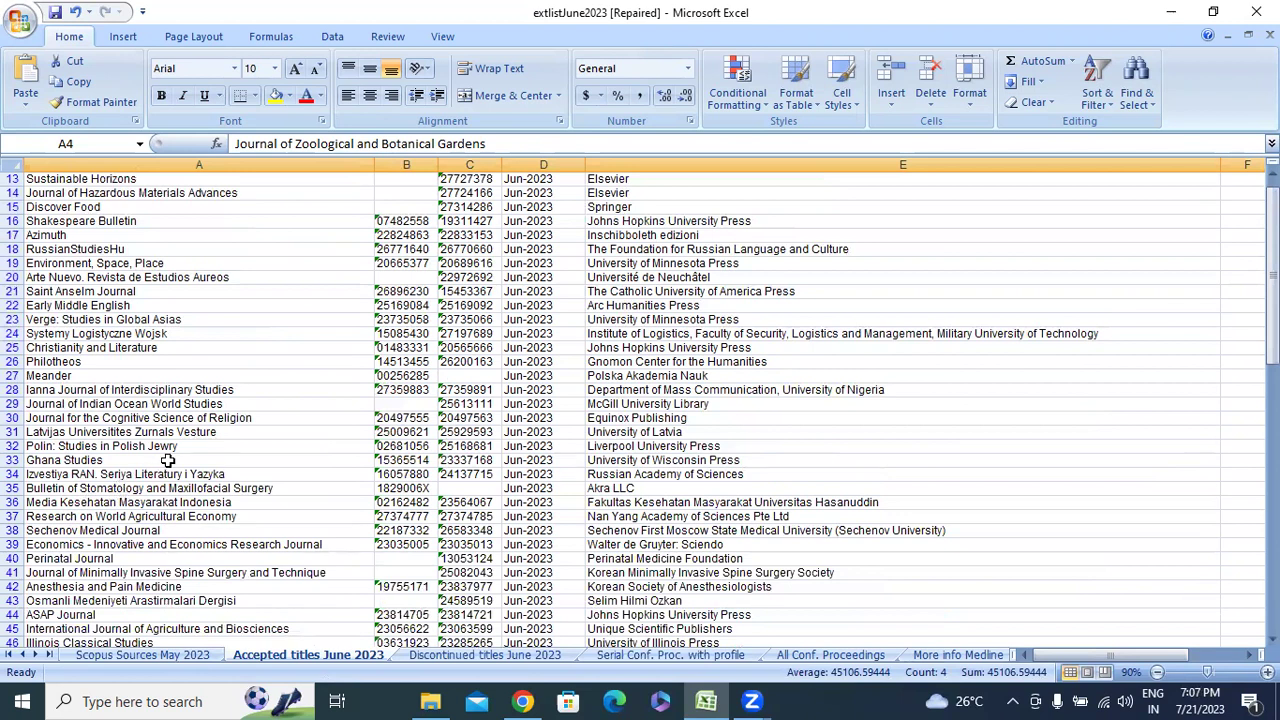
{"action": "scroll", "coordinate": [203, 458], "scroll_direction": "down", "scroll_amount": 2}
{"action": "scroll", "coordinate": [203, 458], "scroll_direction": "down", "scroll_amount": 4}
{"action": "scroll", "coordinate": [203, 458], "scroll_direction": "down", "scroll_amount": 2}
{"action": "scroll", "coordinate": [203, 458], "scroll_direction": "down", "scroll_amount": 4}
{"action": "scroll", "coordinate": [203, 458], "scroll_direction": "down", "scroll_amount": 5}
{"action": "scroll", "coordinate": [203, 458], "scroll_direction": "up", "scroll_amount": 4}
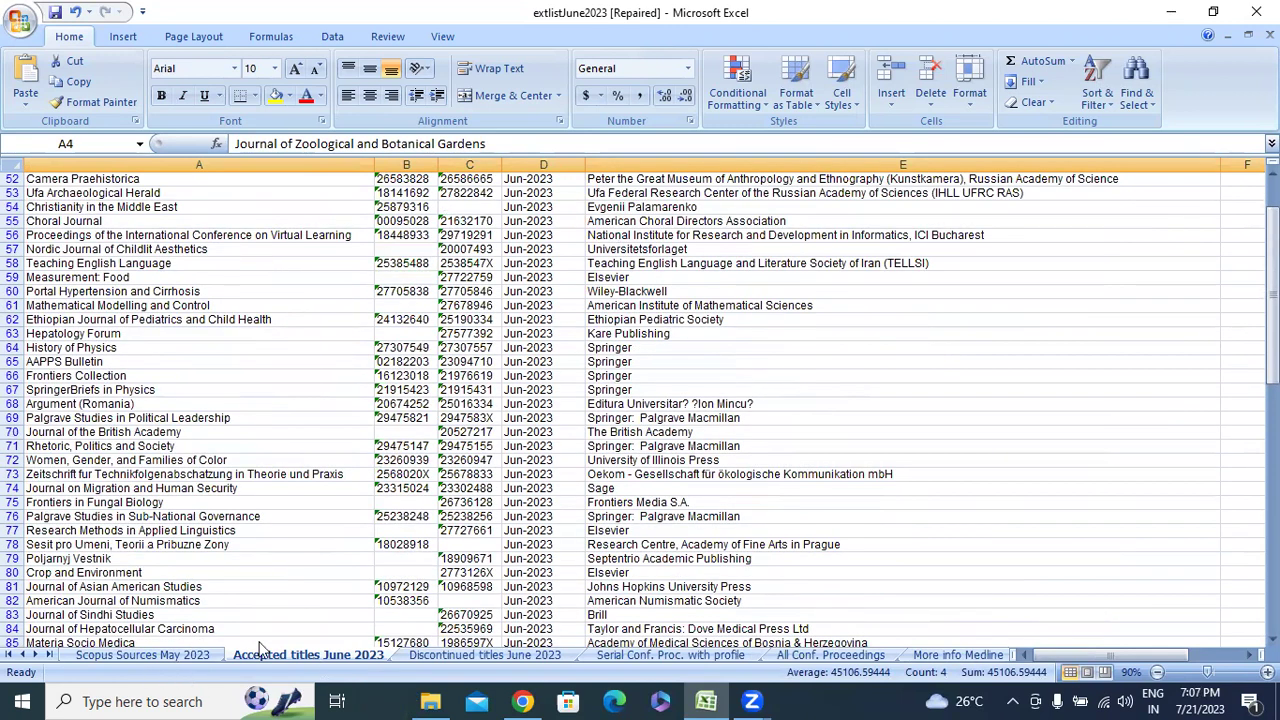
{"action": "left_click", "coordinate": [322, 588]}
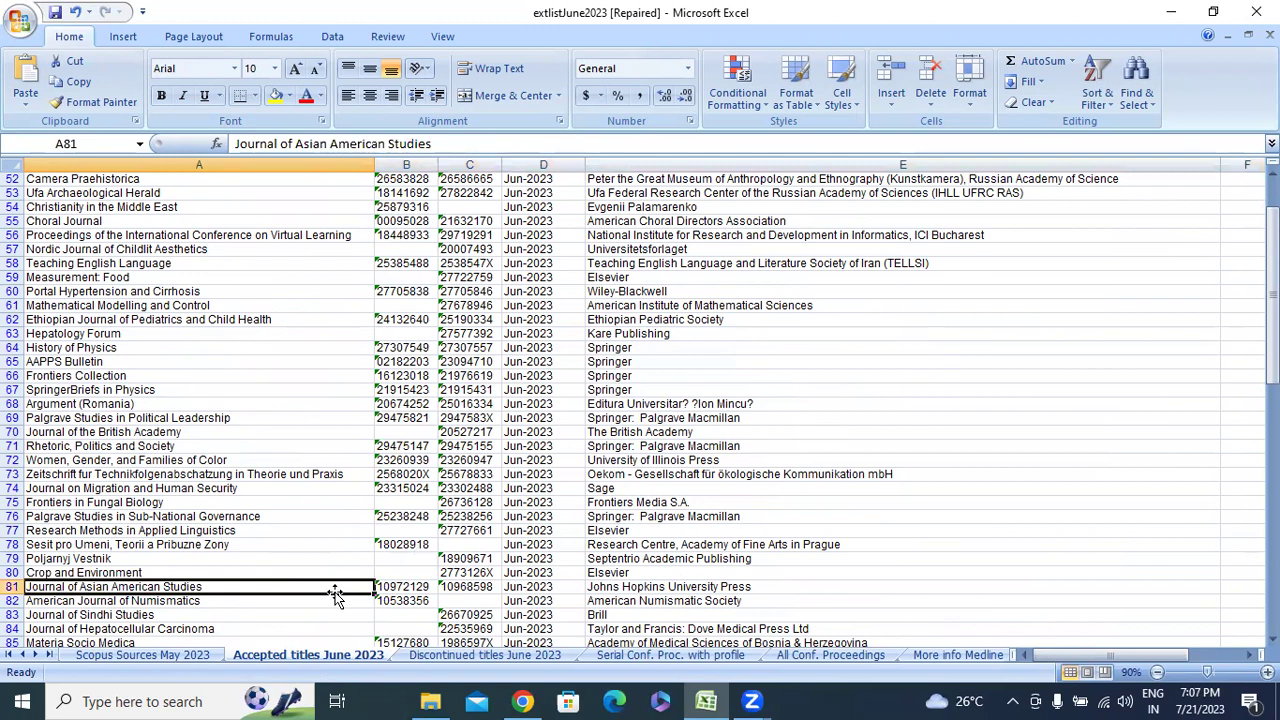
{"action": "left_click", "coordinate": [897, 570]}
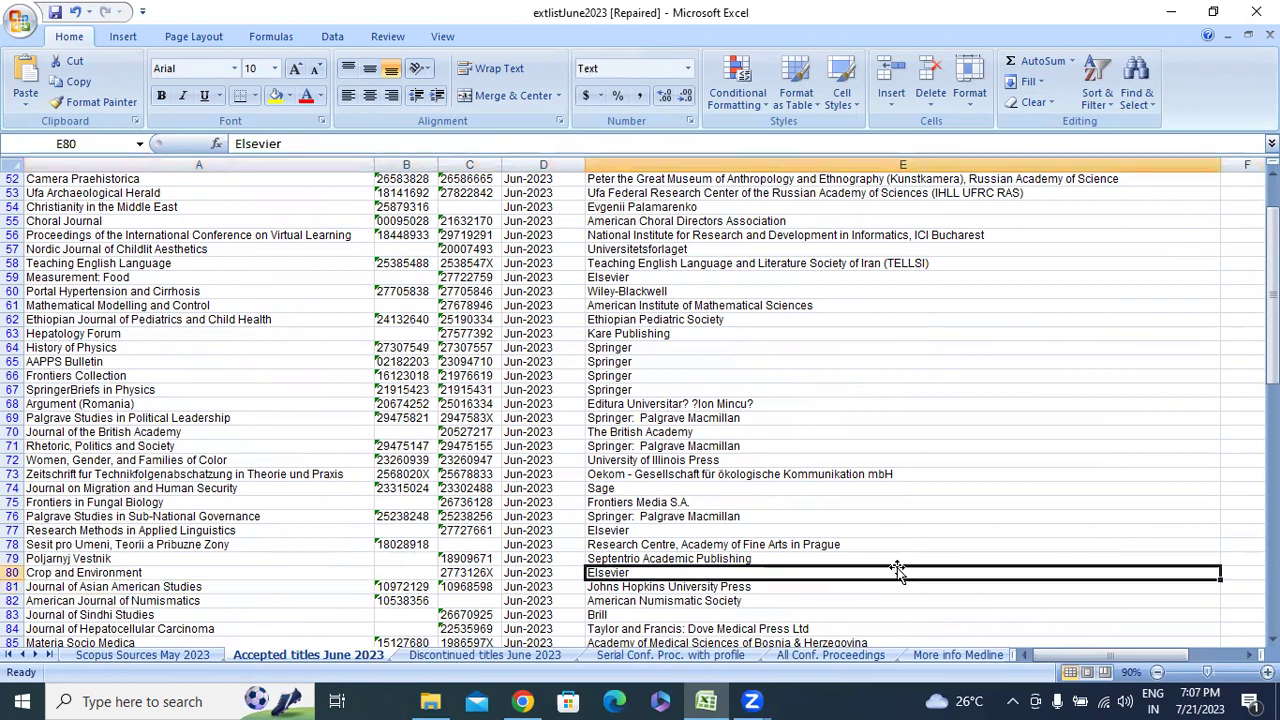
Move to the Discontinued titles June 2023 sheet and turn on filters for its header row.
{"action": "left_click", "coordinate": [138, 660]}
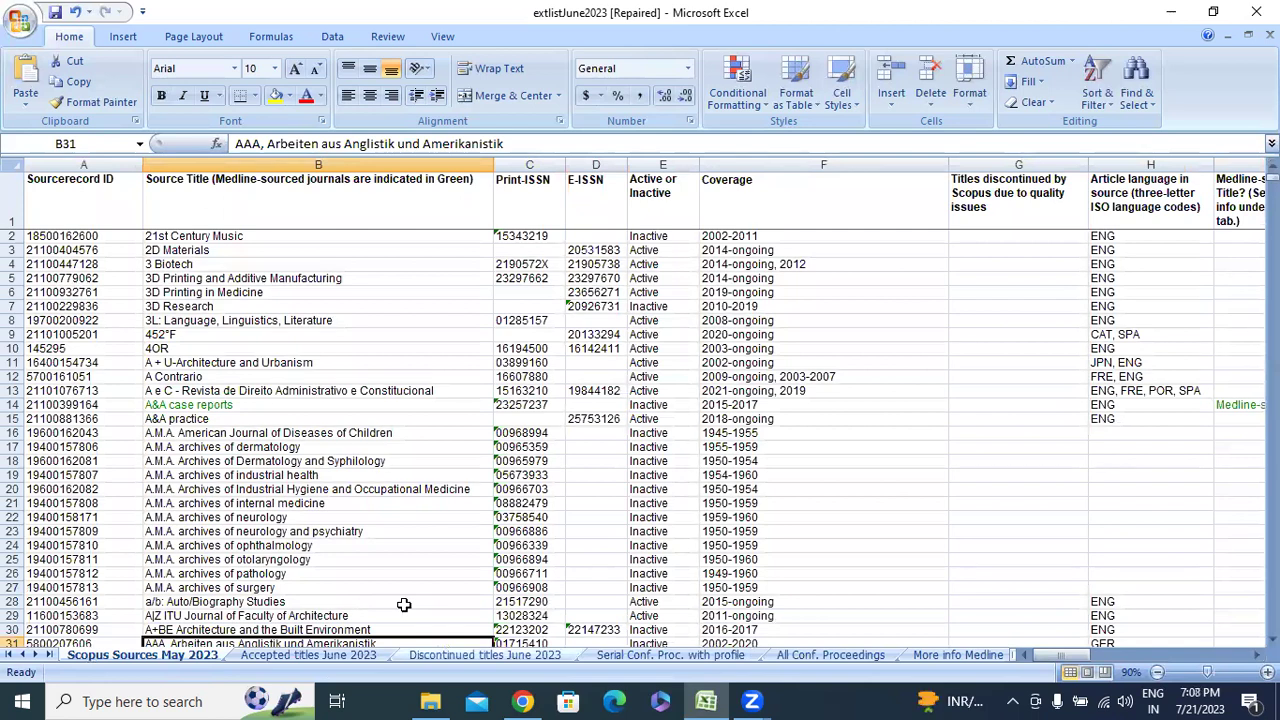
{"action": "key", "text": "ctrl+Page_Down"}
{"action": "key", "text": "ctrl+Page_Down"}
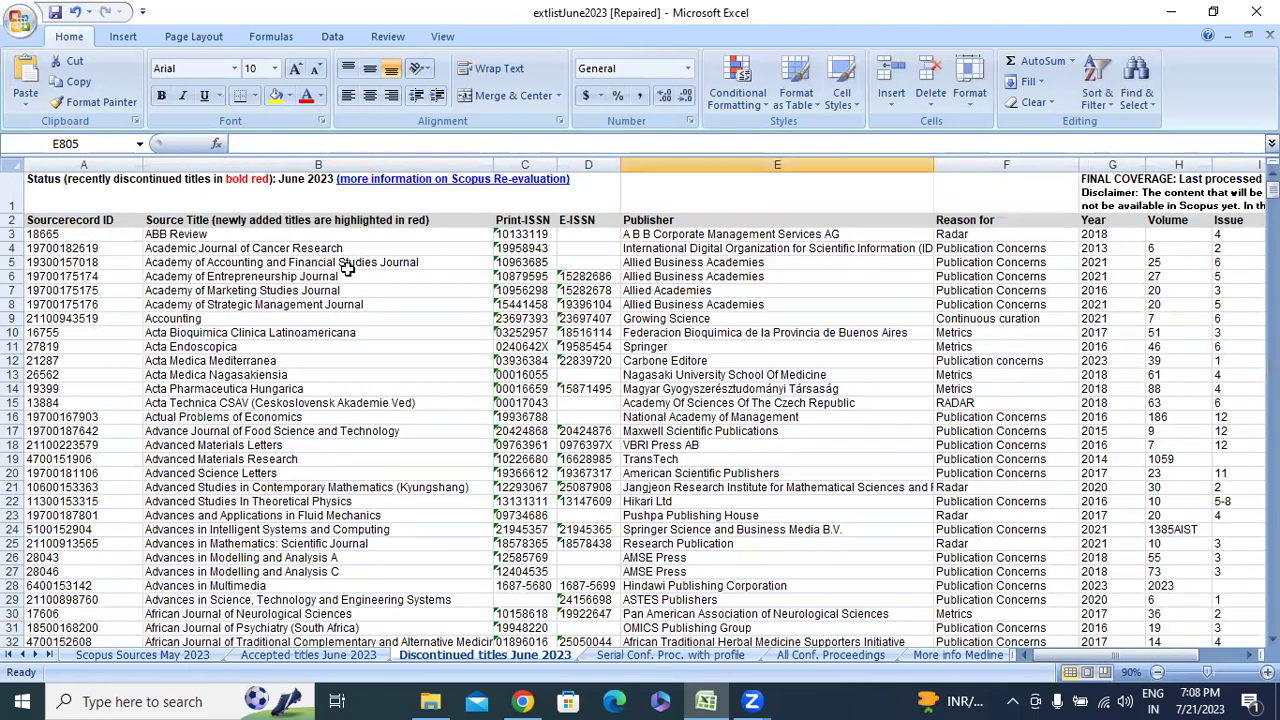
{"action": "left_click", "coordinate": [17, 226]}
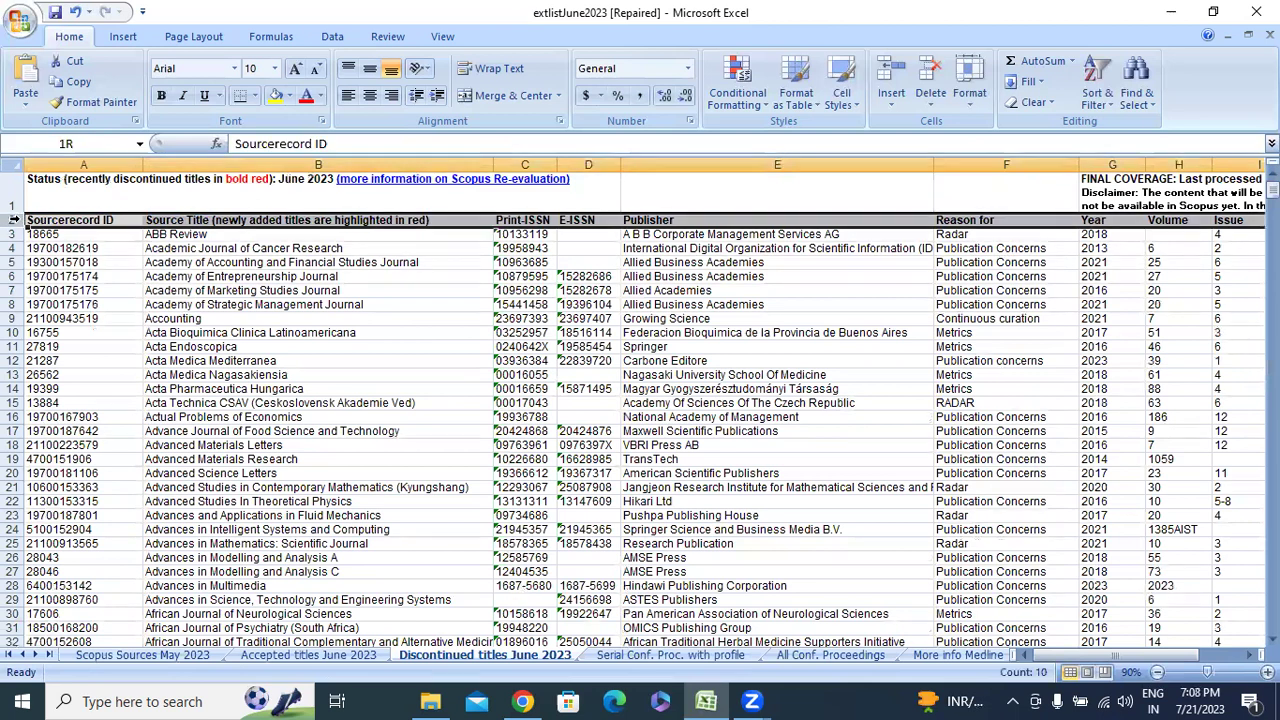
{"action": "left_click", "coordinate": [1104, 105]}
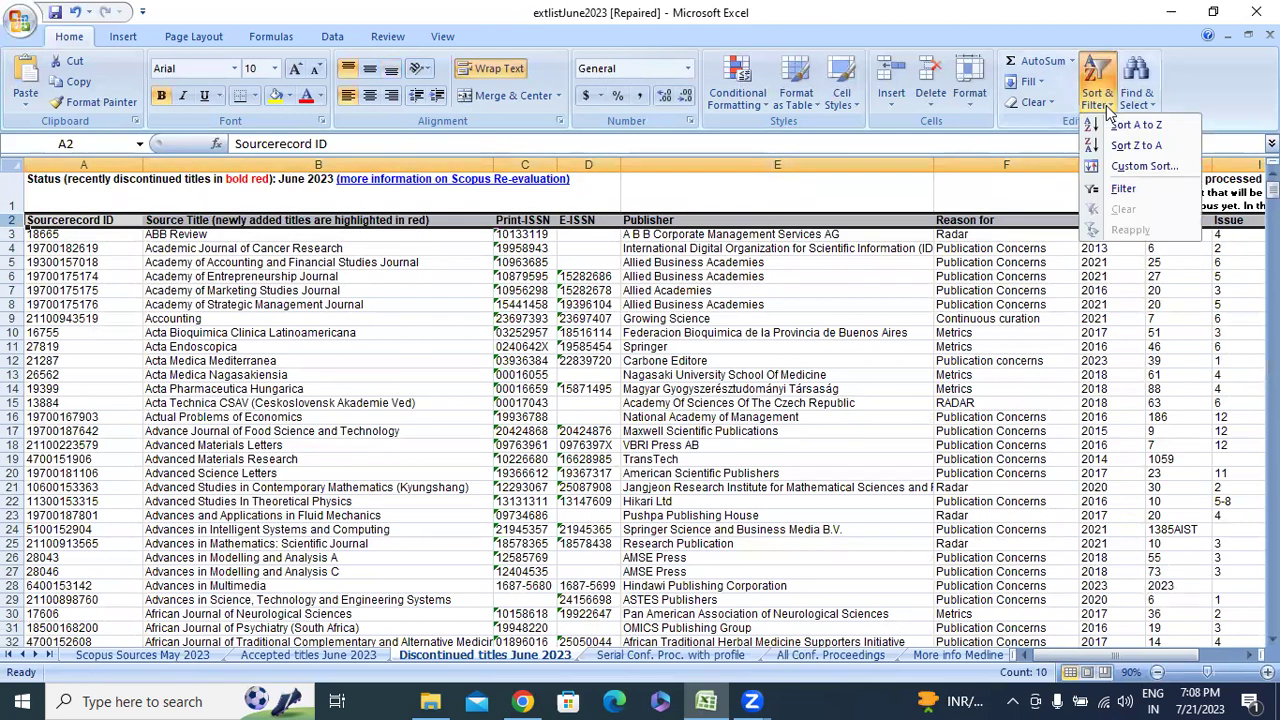
{"action": "left_click", "coordinate": [1128, 189]}
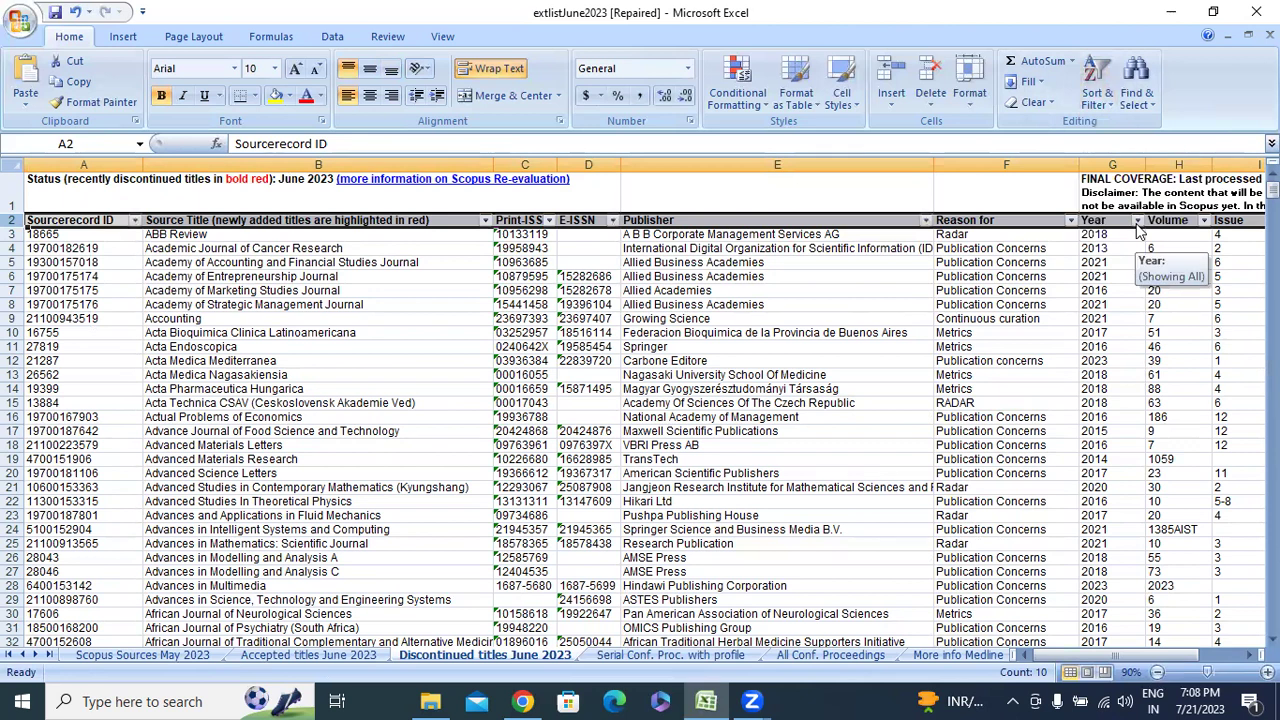
Filter the Year column to 2023 only, then select the remaining source record IDs.
{"action": "left_click", "coordinate": [1137, 221]}
{"action": "left_click", "coordinate": [988, 369]}
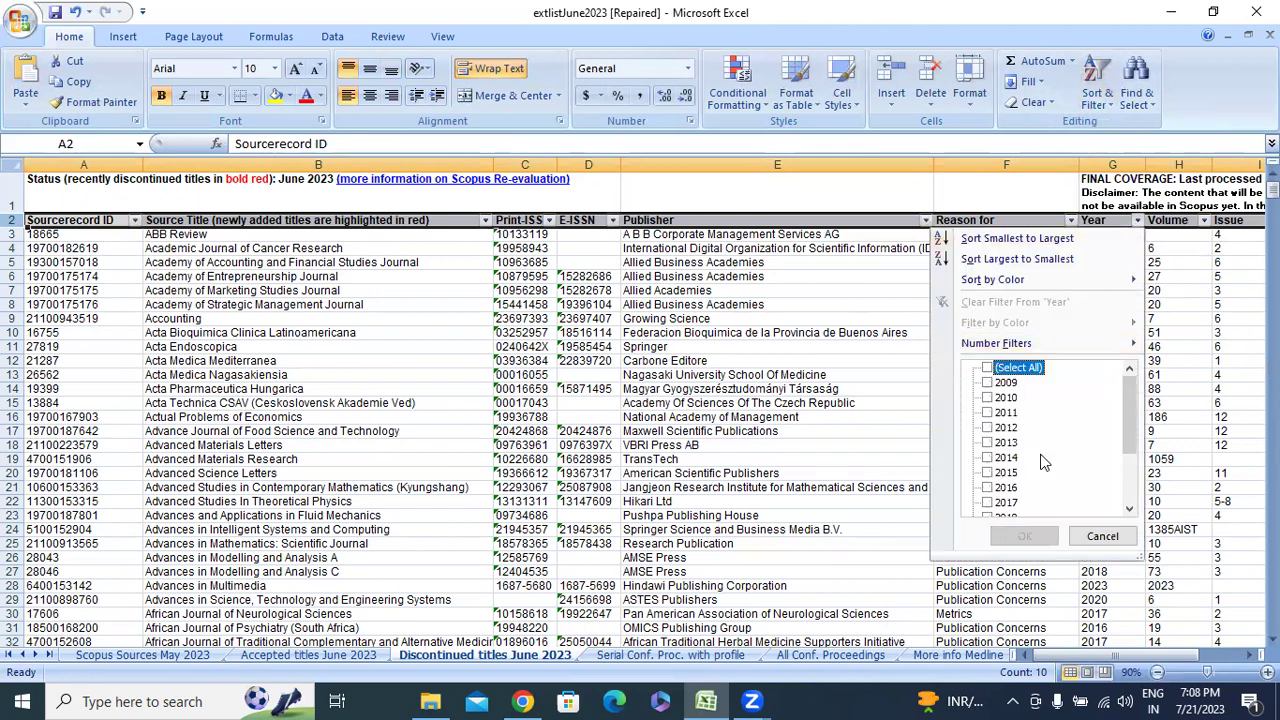
{"action": "scroll", "coordinate": [1005, 475], "scroll_direction": "down", "scroll_amount": 2}
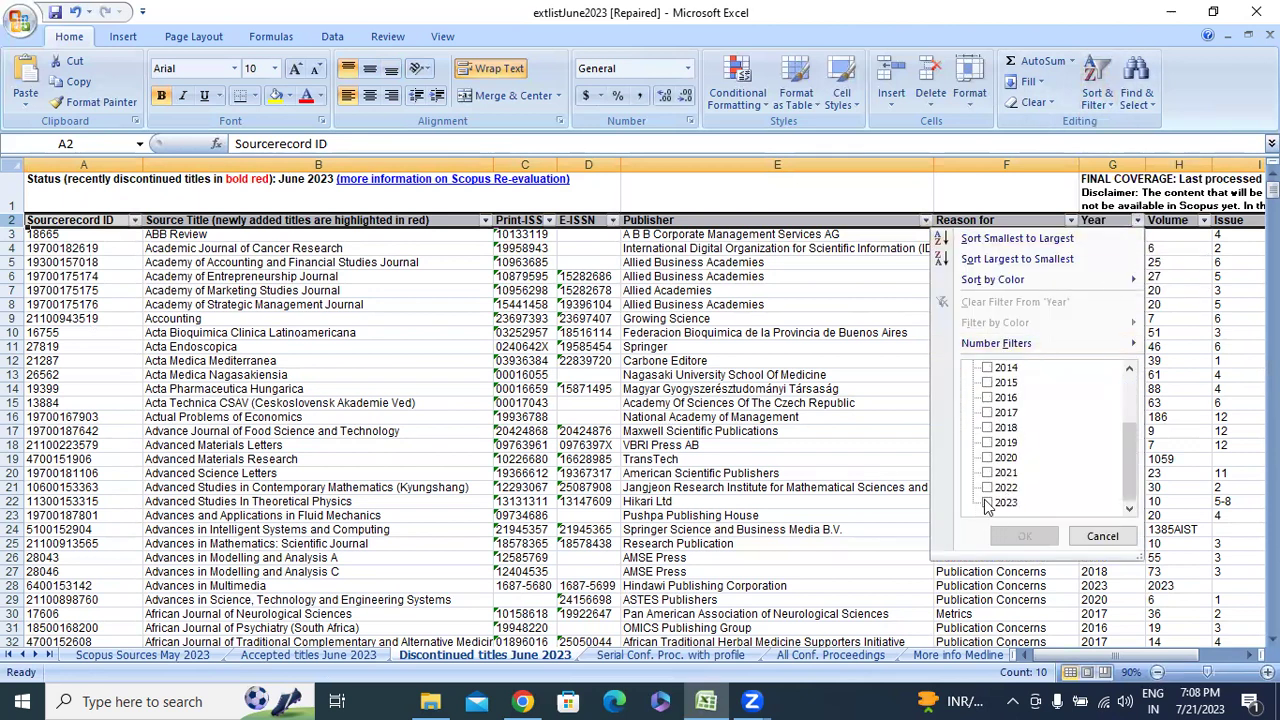
{"action": "left_click", "coordinate": [987, 503]}
{"action": "left_click", "coordinate": [1024, 537]}
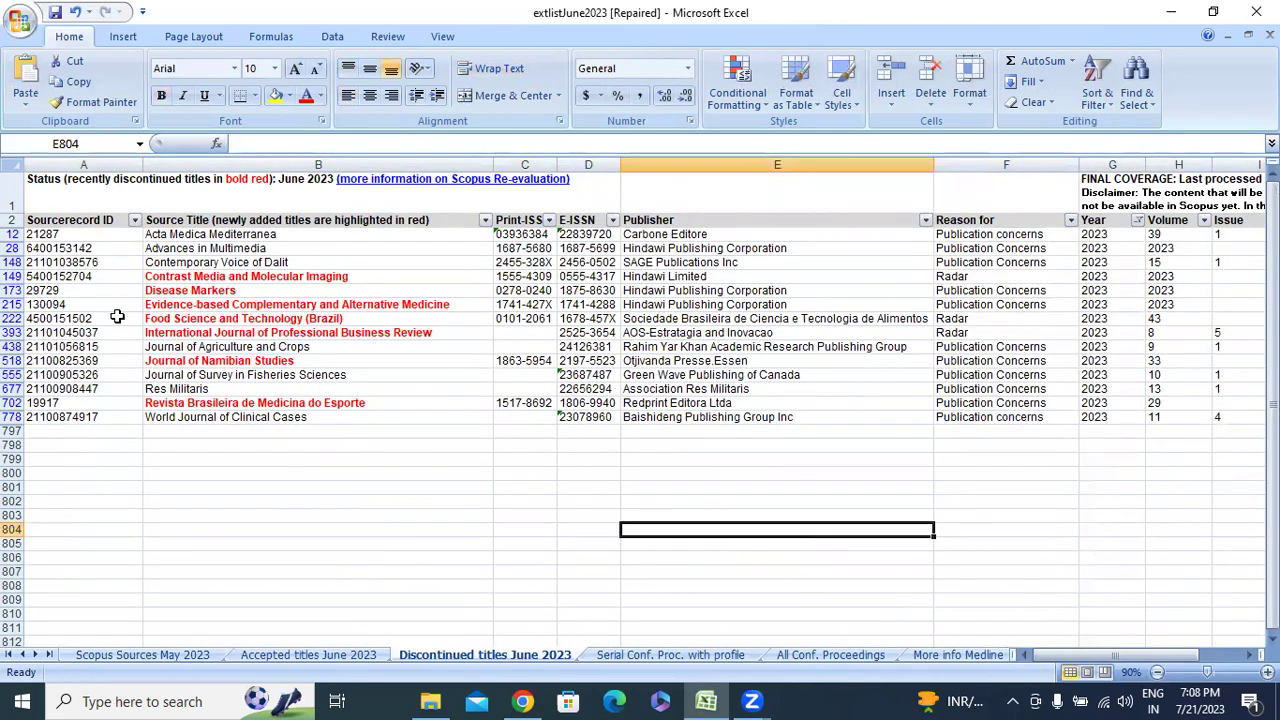
{"action": "left_click_drag", "start_coordinate": [95, 234], "coordinate": [95, 417]}
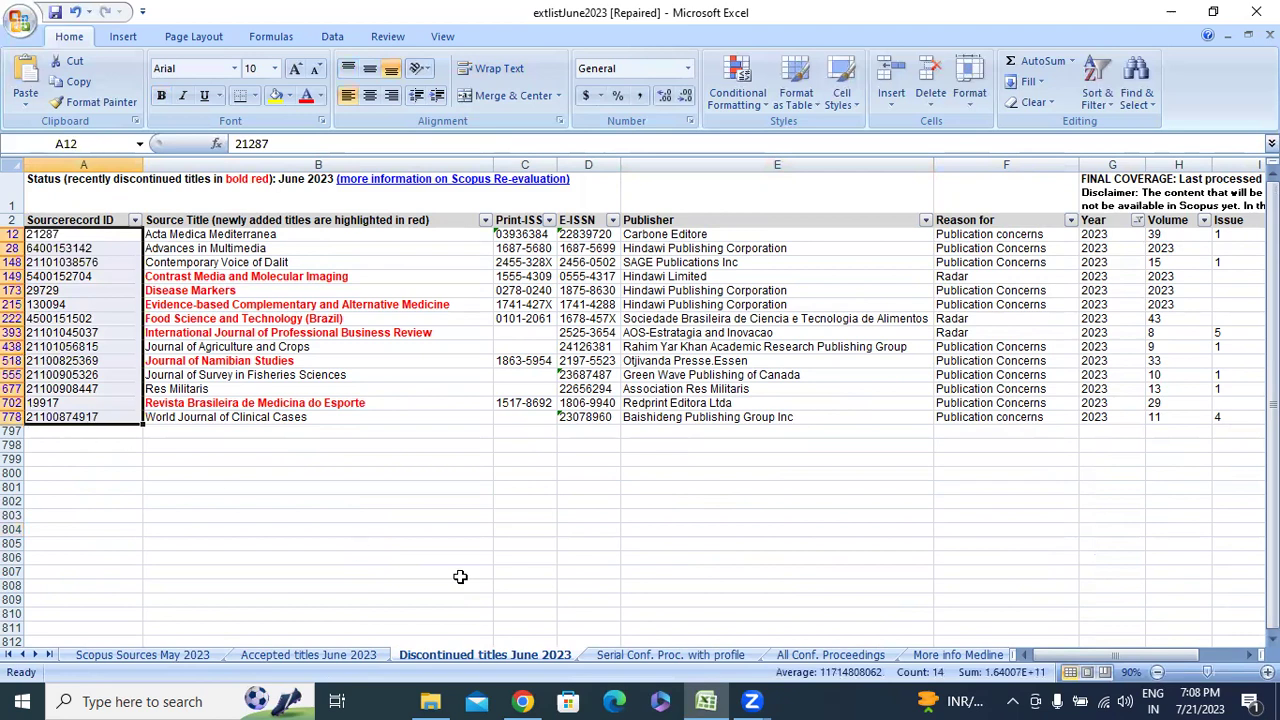
Inspect the 2023 discontinued titles, selecting the block of five red titles and clearing it.
{"action": "left_click", "coordinate": [458, 518]}
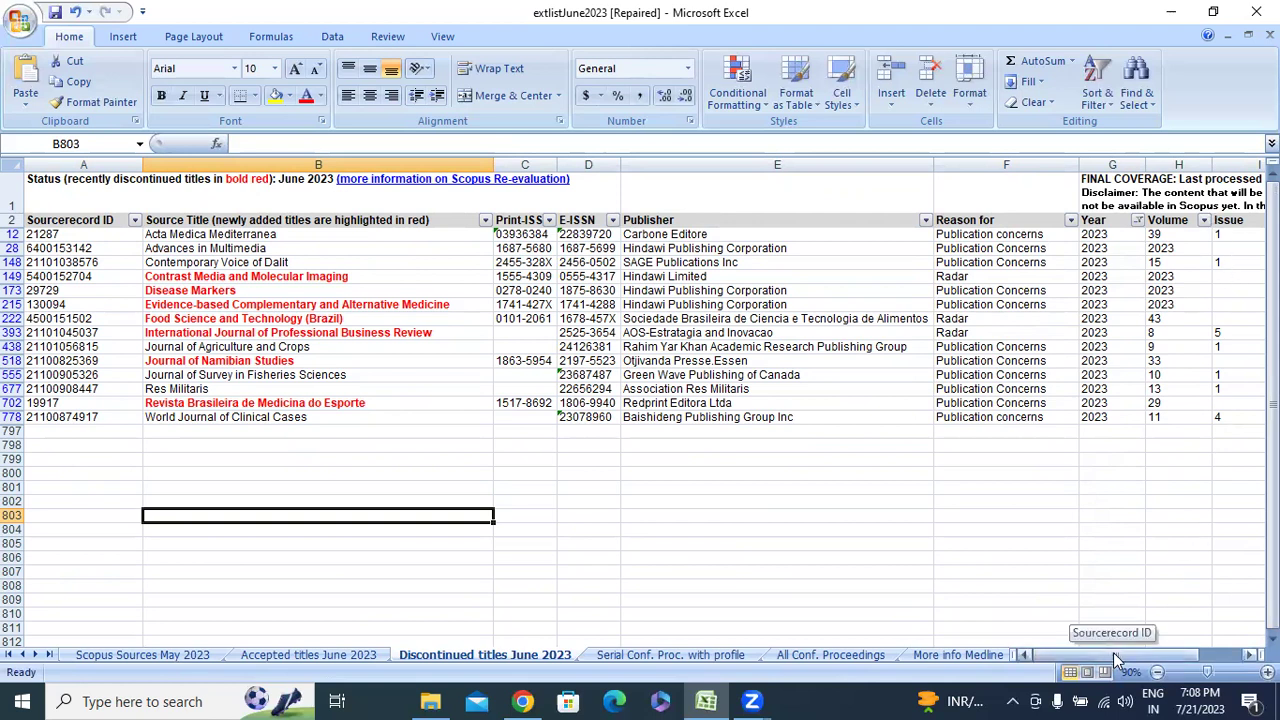
{"action": "mouse_move", "coordinate": [1130, 655]}
{"action": "left_mouse_down"}
{"action": "mouse_move", "coordinate": [1172, 664]}
{"action": "mouse_move", "coordinate": [1057, 594]}
{"action": "left_mouse_up"}
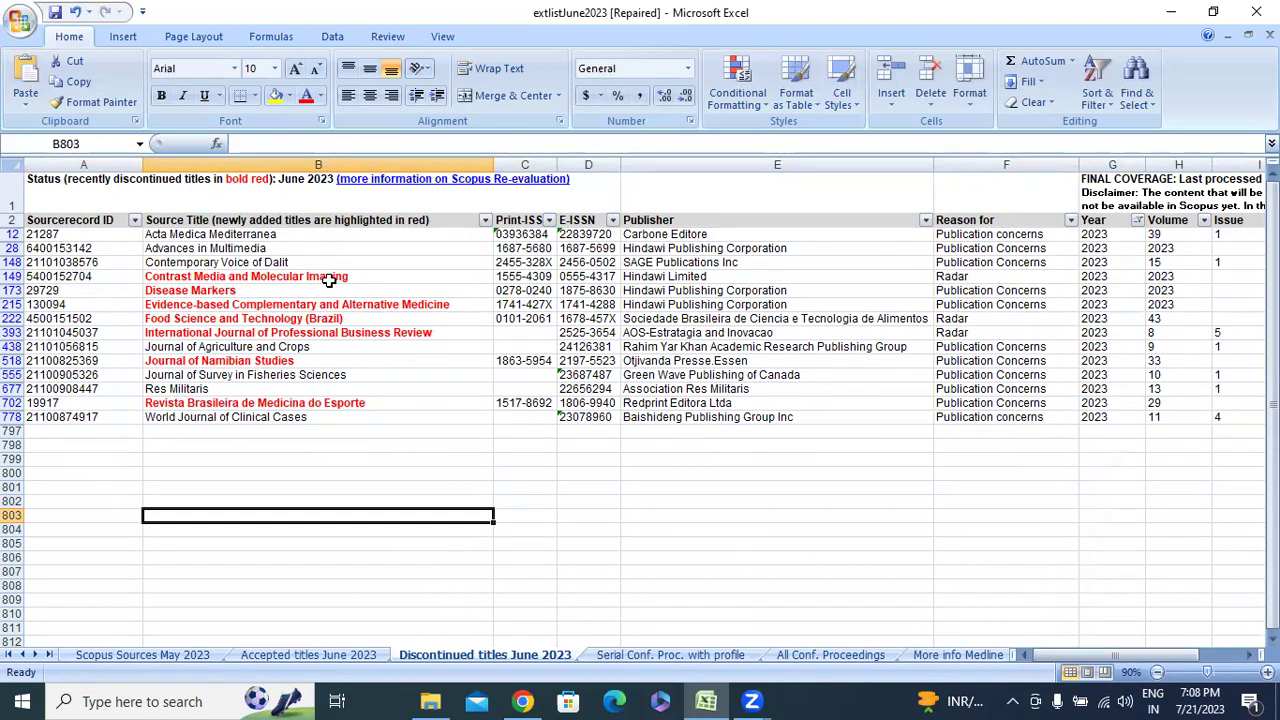
{"action": "left_click_drag", "start_coordinate": [329, 281], "coordinate": [337, 335]}
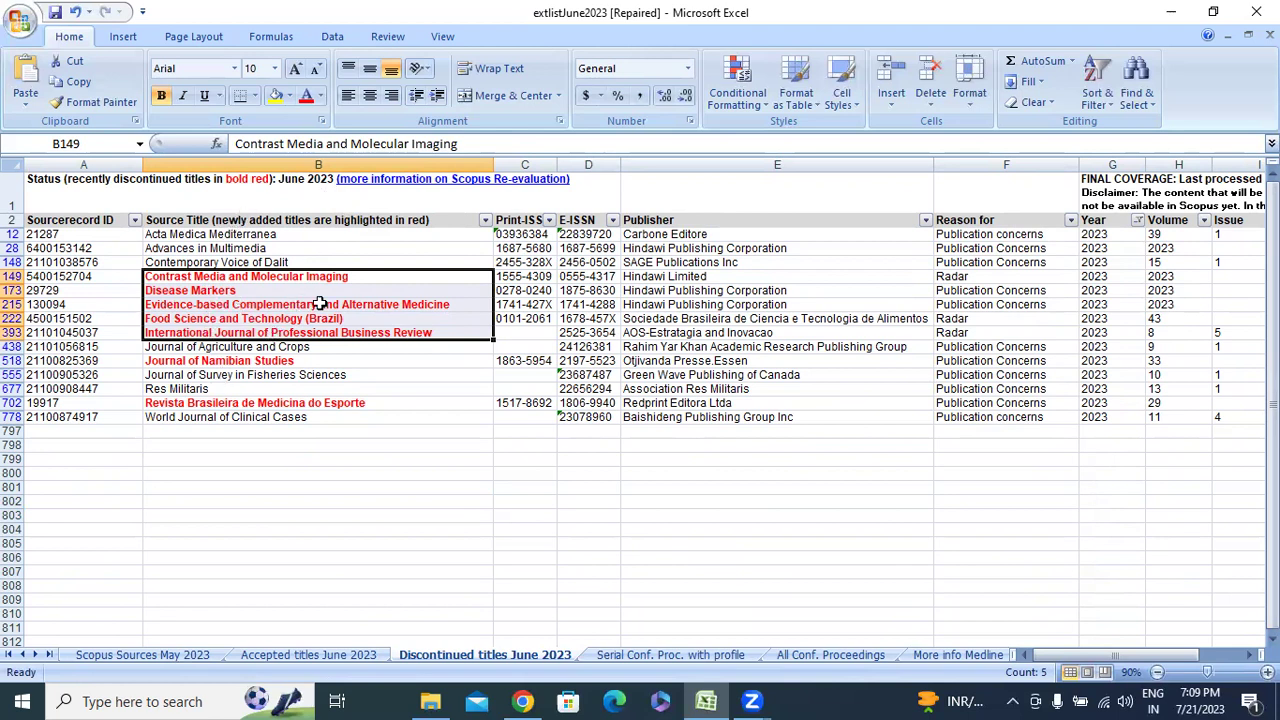
{"action": "left_click", "coordinate": [310, 503]}
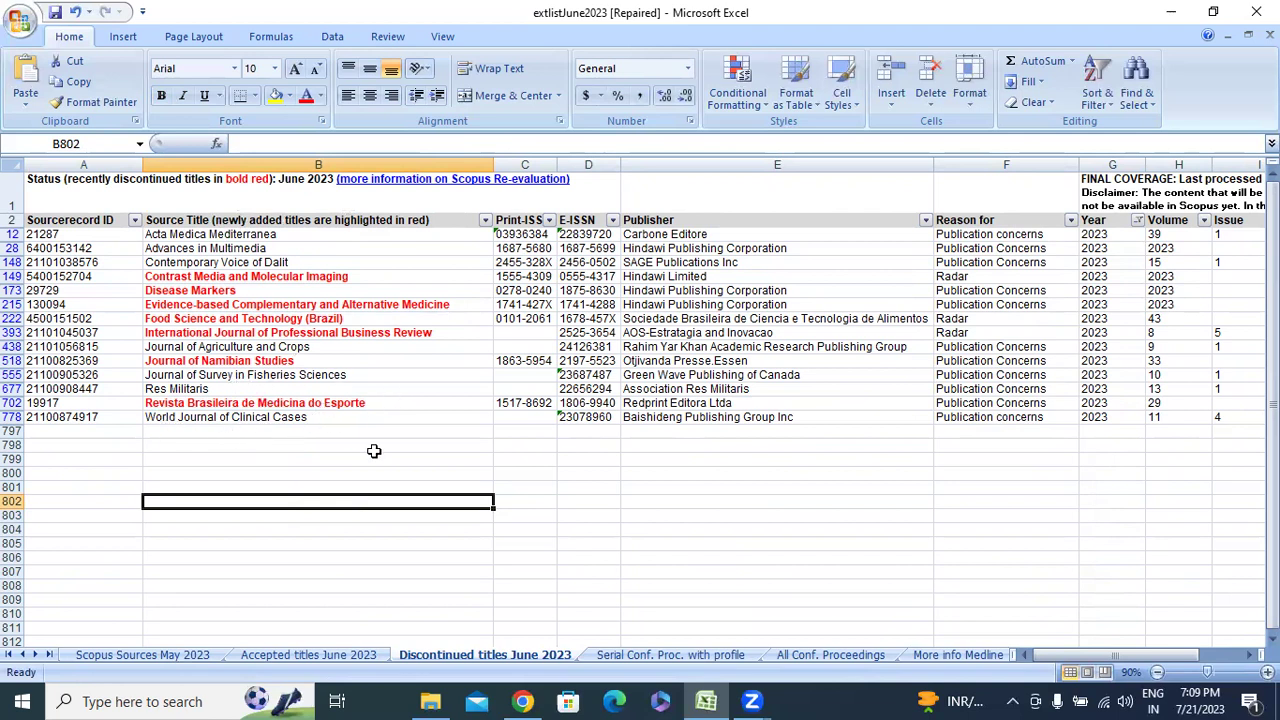
{"action": "left_click", "coordinate": [778, 516]}
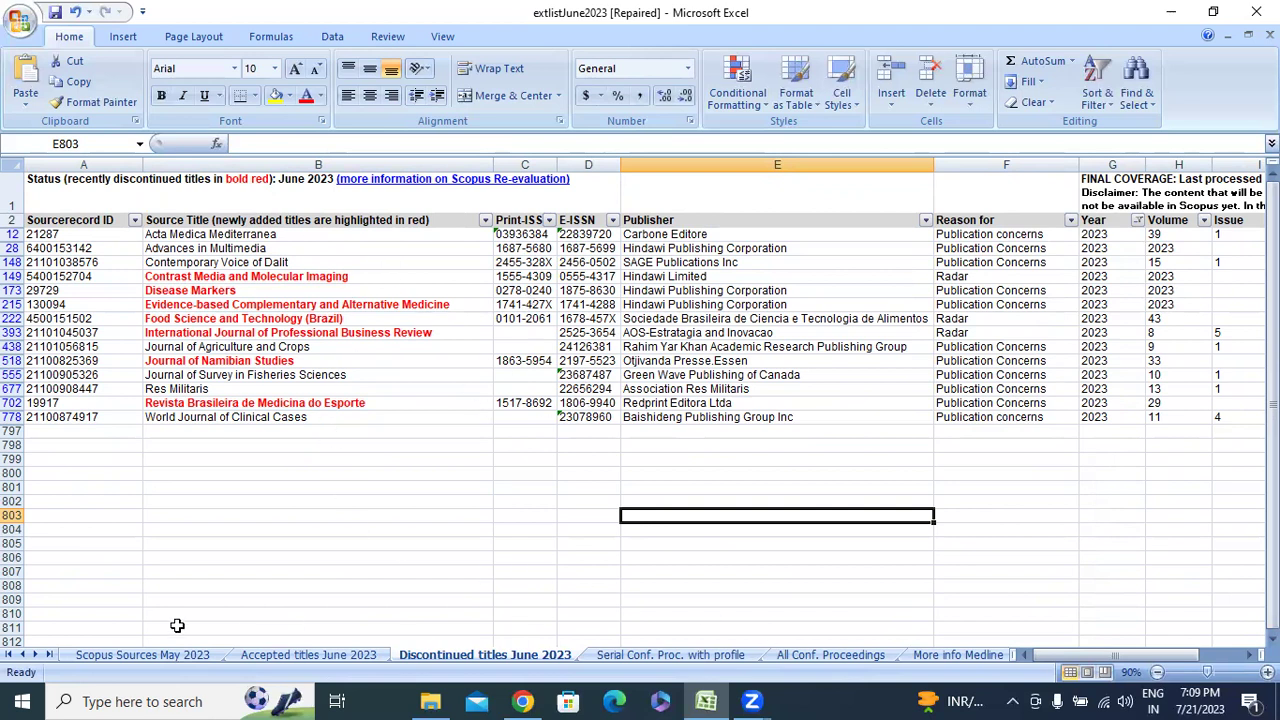
{"action": "left_click", "coordinate": [430, 642]}
Pass through Accepted titles June 2023 to the Scopus Sources May 2023 sheet.
{"action": "left_click", "coordinate": [352, 656]}
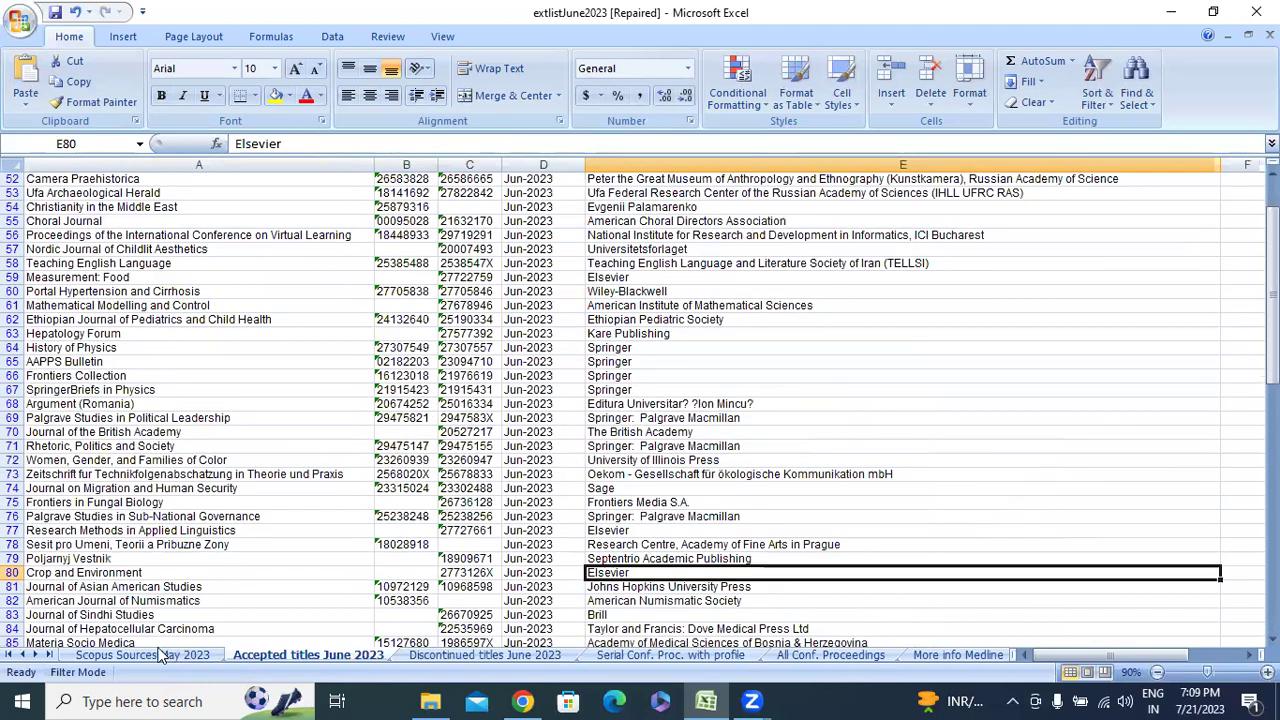
{"action": "left_click", "coordinate": [160, 655]}
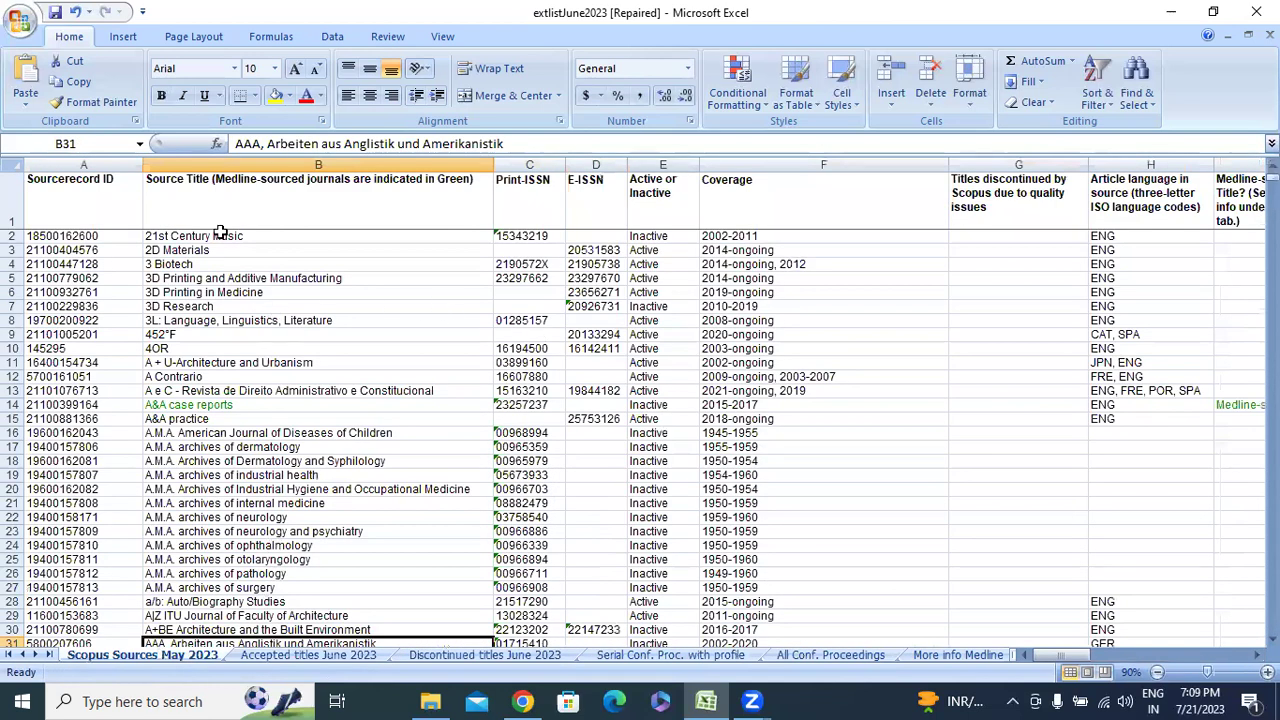
{"action": "scroll", "coordinate": [451, 436], "scroll_direction": "down", "scroll_amount": 3}
{"action": "scroll", "coordinate": [451, 436], "scroll_direction": "up", "scroll_amount": 3}
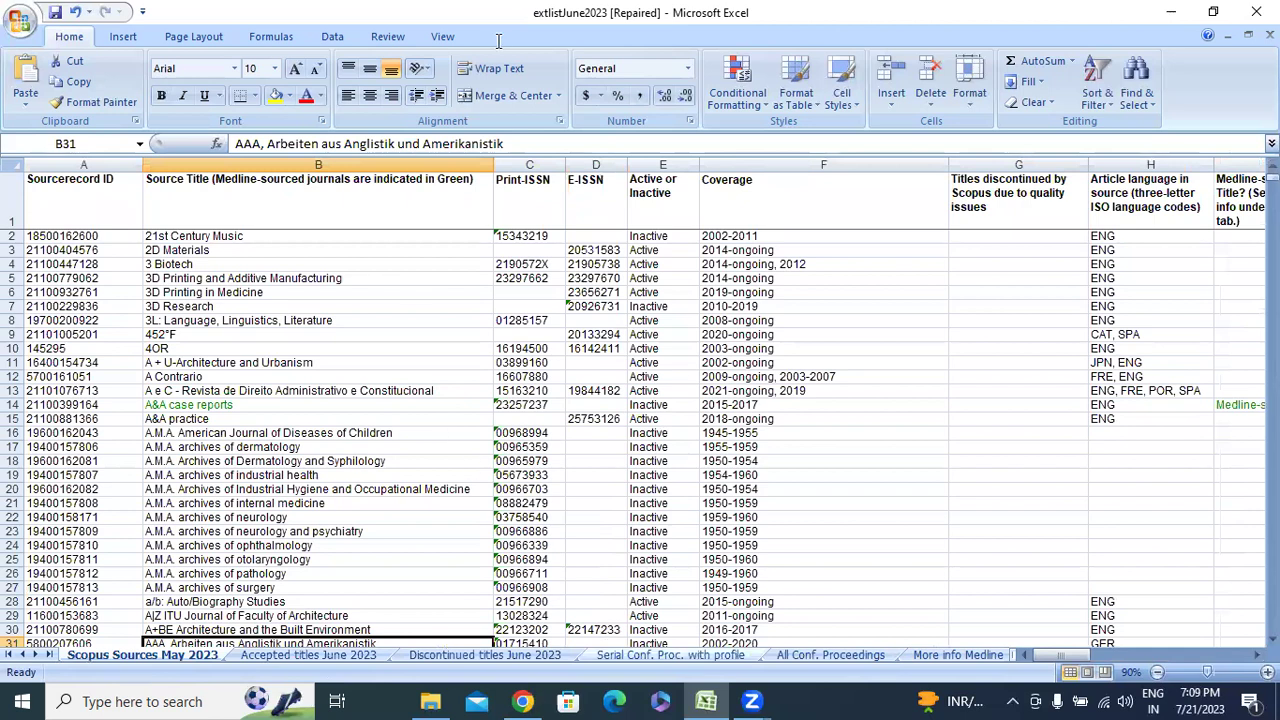
In Chrome, search ijpeds and open the IJPEDS journal website.
{"action": "key", "text": "alt+Tab"}
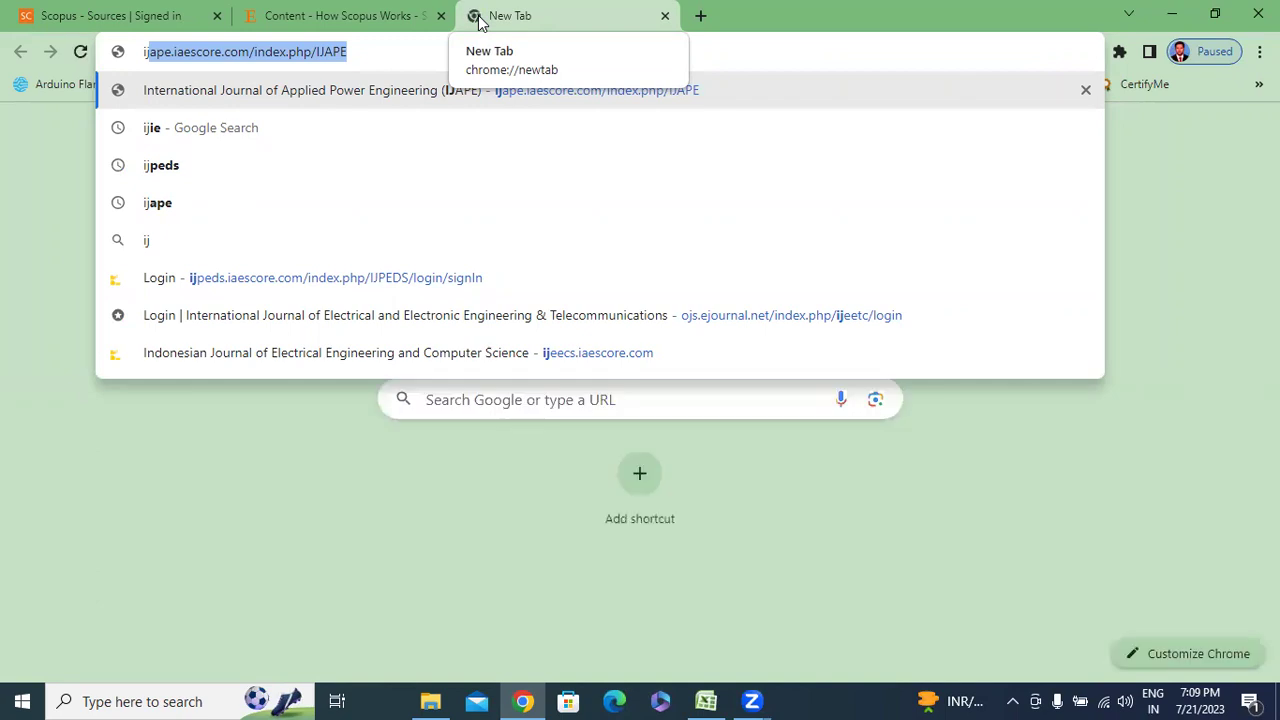
{"action": "left_click", "coordinate": [197, 162]}
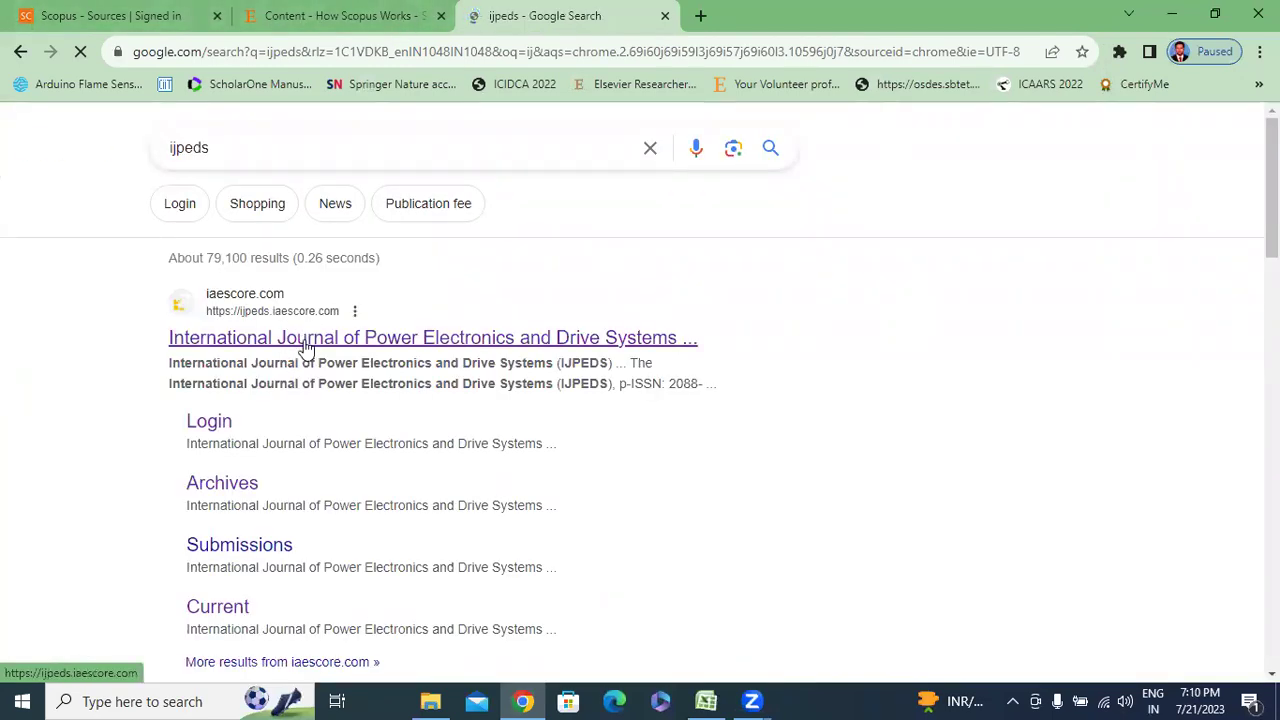
{"action": "left_click", "coordinate": [620, 337]}
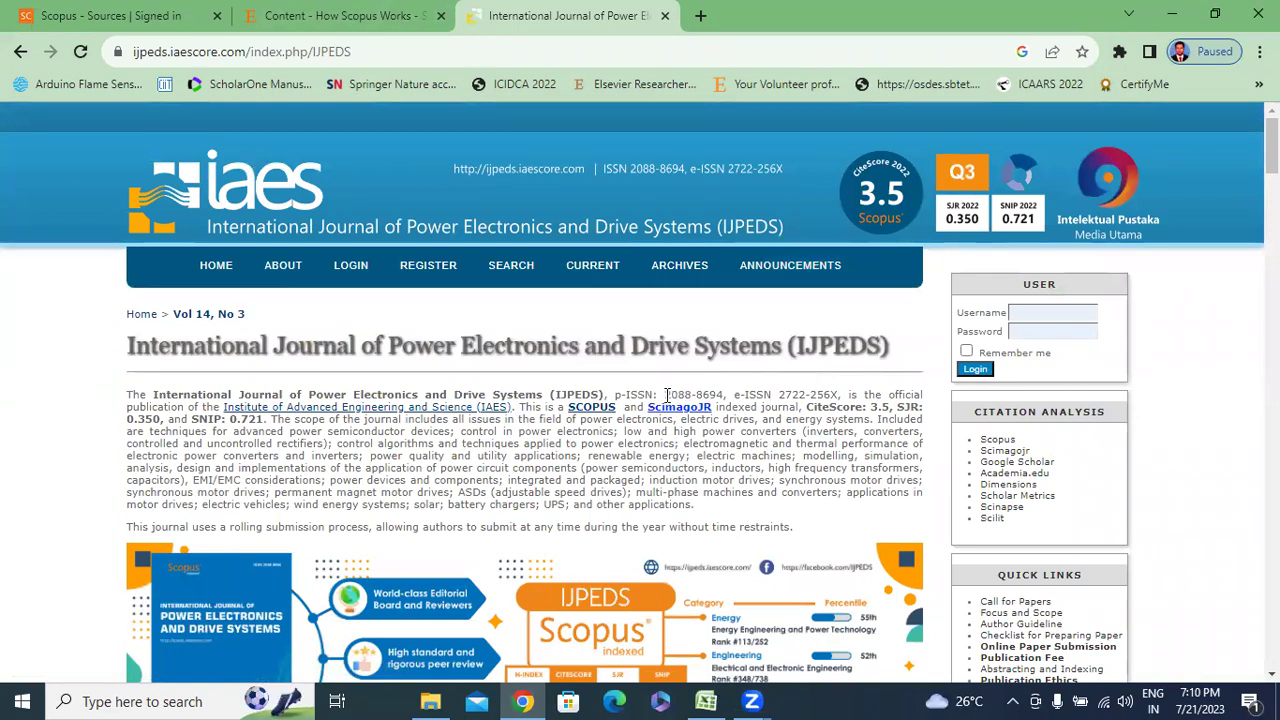
Copy the journal's print ISSN 2088-8694.
{"action": "double_click", "coordinate": [675, 395]}
{"action": "left_click_drag", "start_coordinate": [677, 401], "coordinate": [719, 395]}
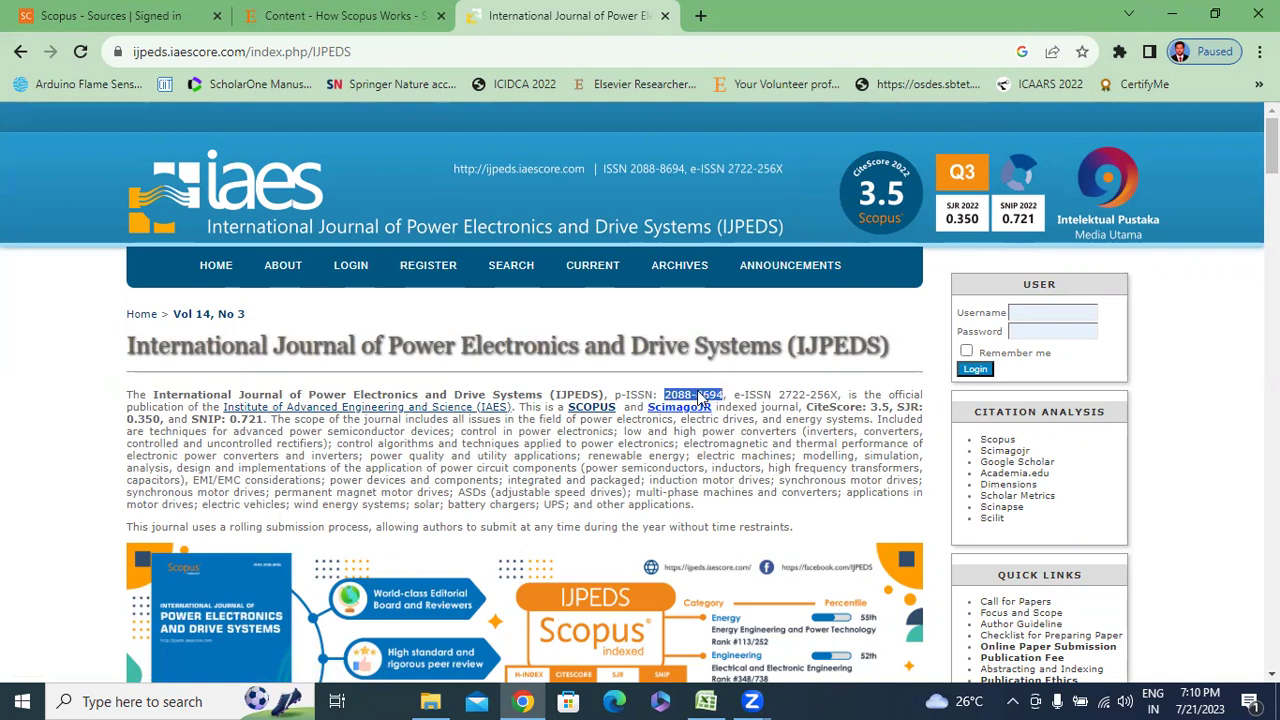
{"action": "right_click", "coordinate": [700, 398]}
{"action": "left_click", "coordinate": [730, 407]}
Find the IJPEDS row by searching for ISSN 20888694, then return to the sheet's top.
{"action": "key", "text": "alt+Tab"}
{"action": "type", "text": "2088-8694"}
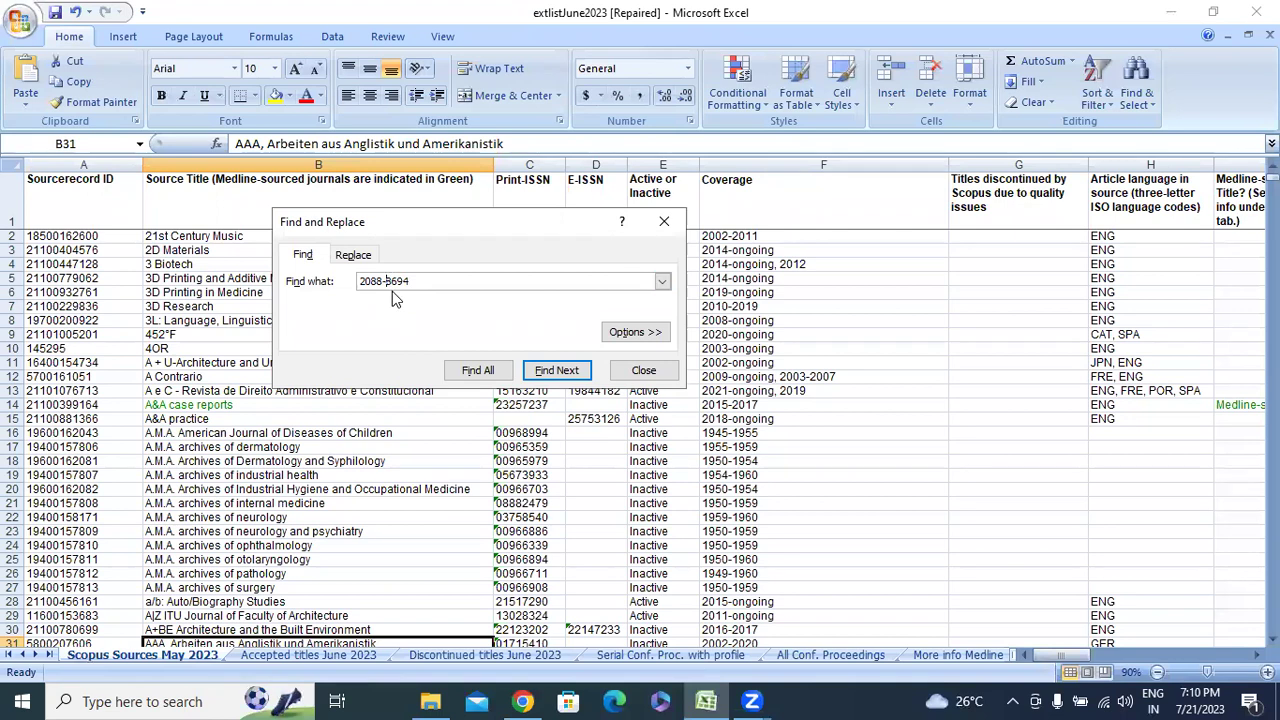
{"action": "key", "text": "BackSpace"}
{"action": "left_click", "coordinate": [557, 370]}
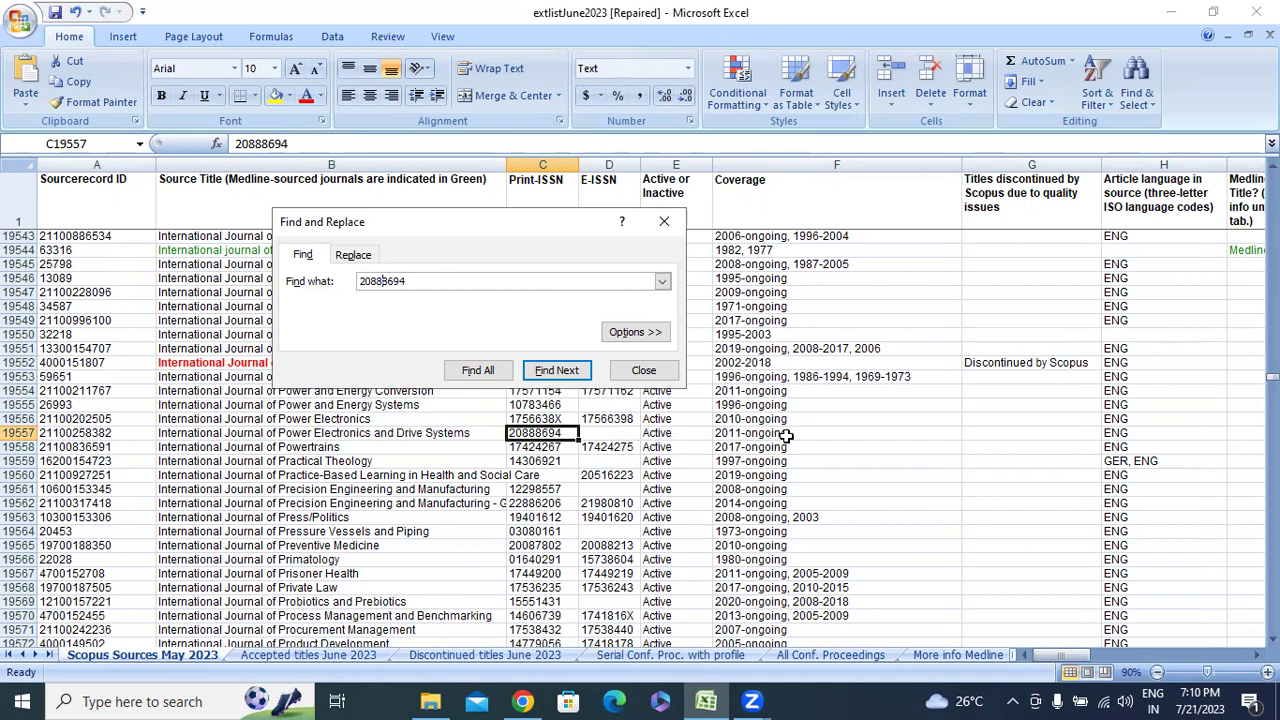
{"action": "left_click", "coordinate": [664, 221]}
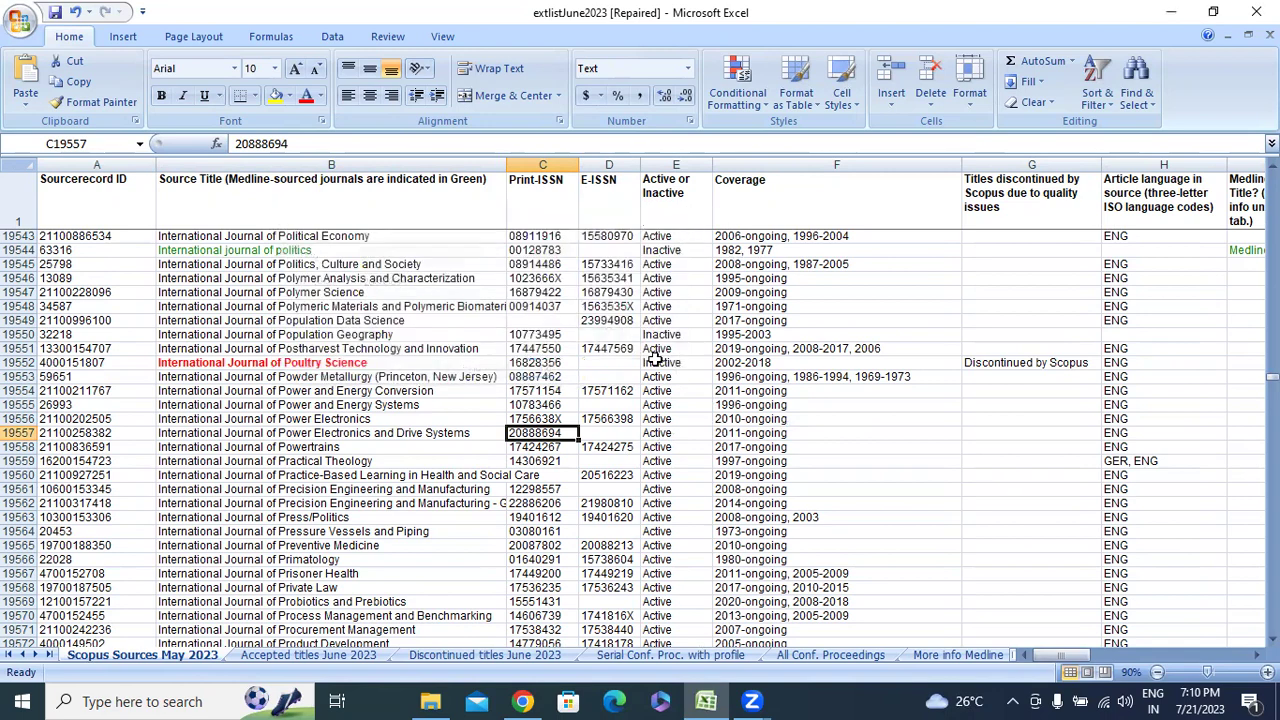
{"action": "scroll", "coordinate": [494, 483], "scroll_direction": "up", "scroll_amount": 6}
{"action": "scroll", "coordinate": [494, 483], "scroll_direction": "down", "scroll_amount": 6}
{"action": "scroll", "coordinate": [494, 483], "scroll_direction": "down", "scroll_amount": 4}
{"action": "scroll", "coordinate": [494, 483], "scroll_direction": "down", "scroll_amount": 4}
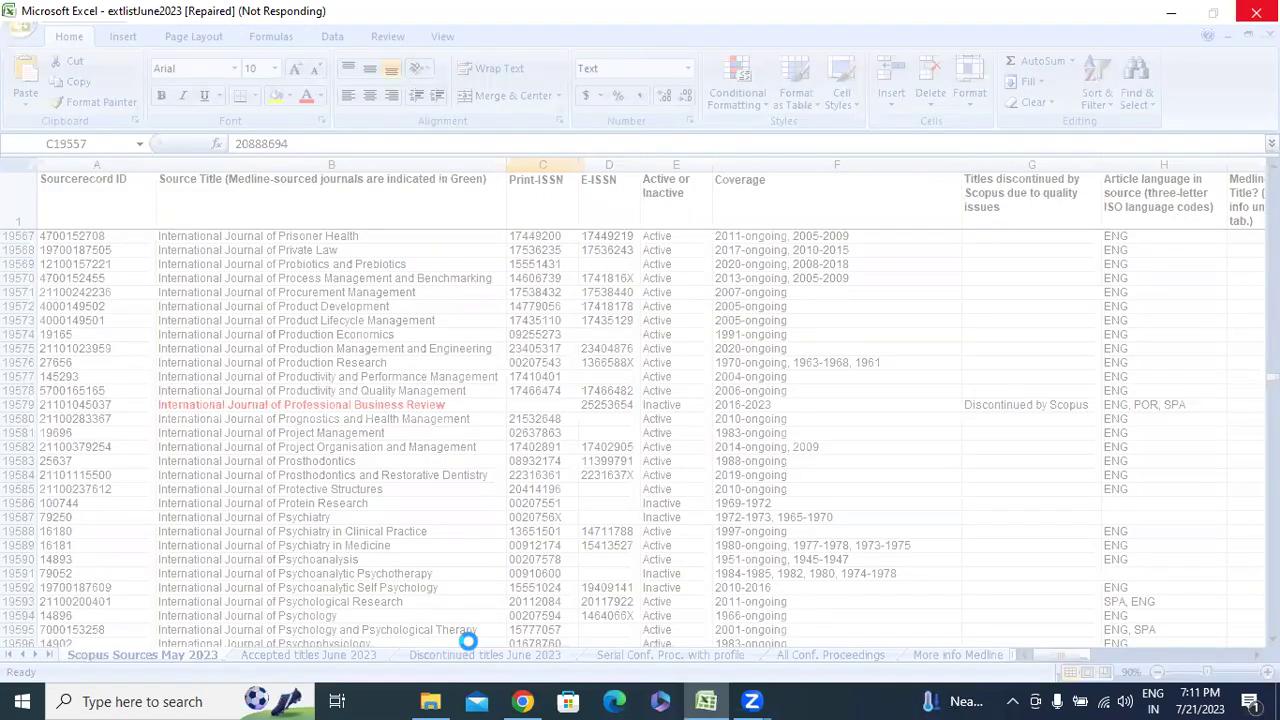
{"action": "scroll", "coordinate": [838, 340], "scroll_direction": "up", "scroll_amount": 7}
{"action": "scroll", "coordinate": [1100, 370], "scroll_direction": "up", "scroll_amount": 7}
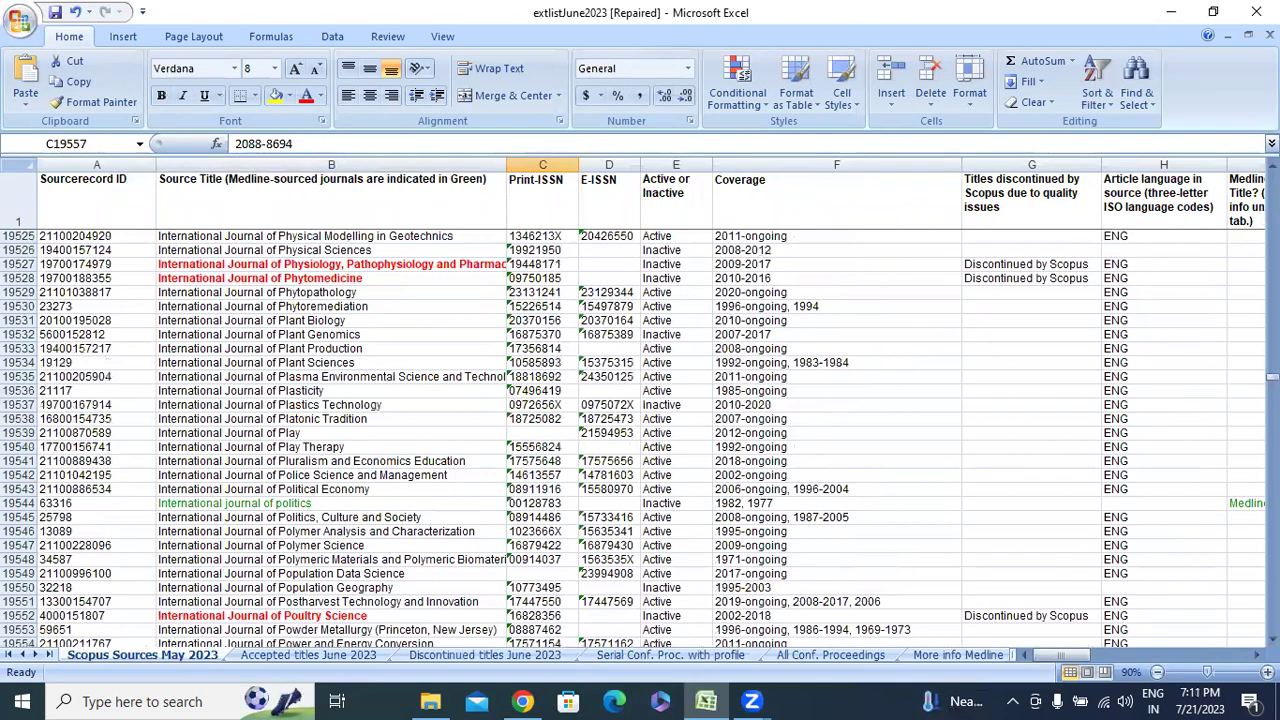
{"action": "left_click_drag", "start_coordinate": [1272, 377], "coordinate": [1272, 375]}
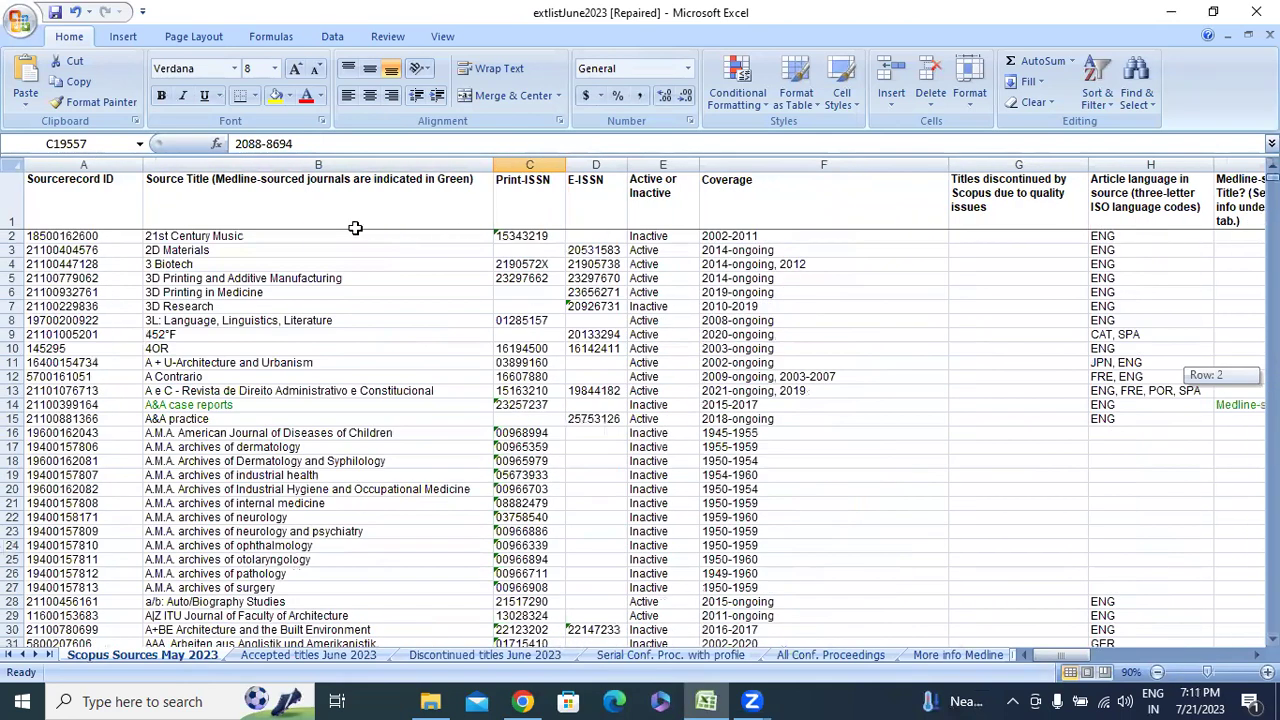
Turn on AutoFilter for the header row 2 of the source list.
{"action": "left_click", "coordinate": [12, 236]}
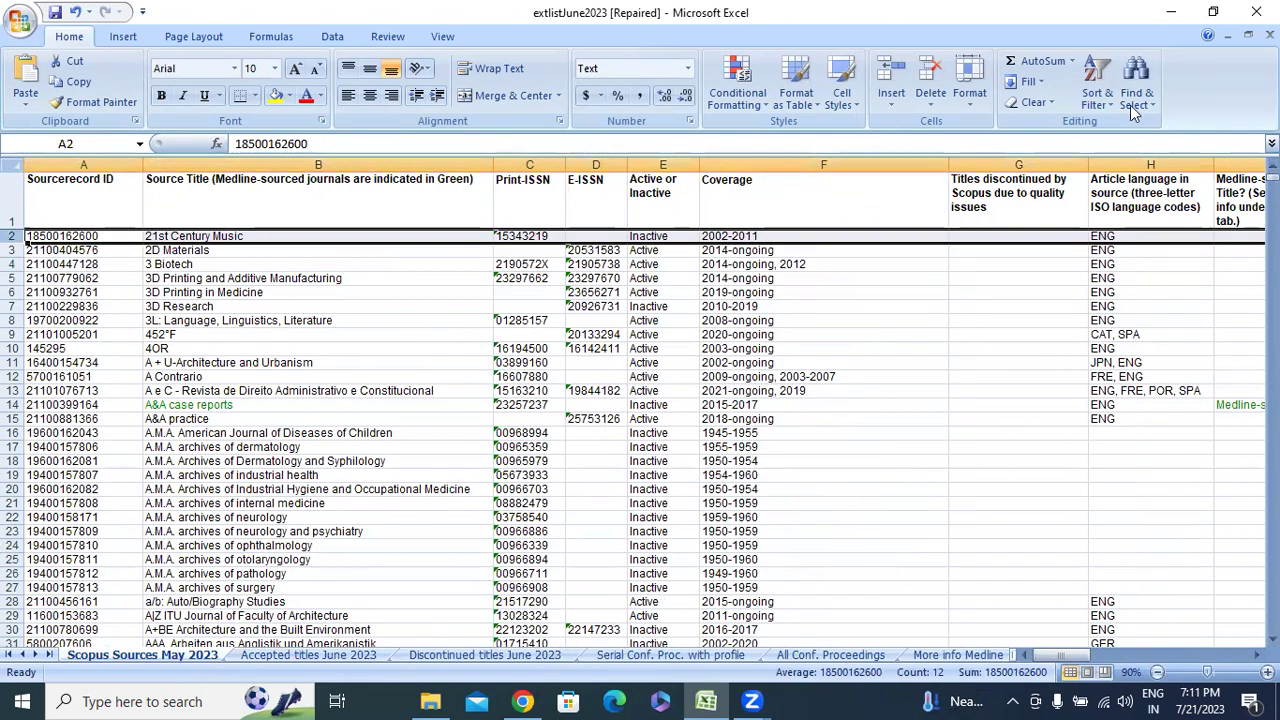
{"action": "left_click", "coordinate": [1097, 100]}
{"action": "left_click", "coordinate": [1121, 186]}
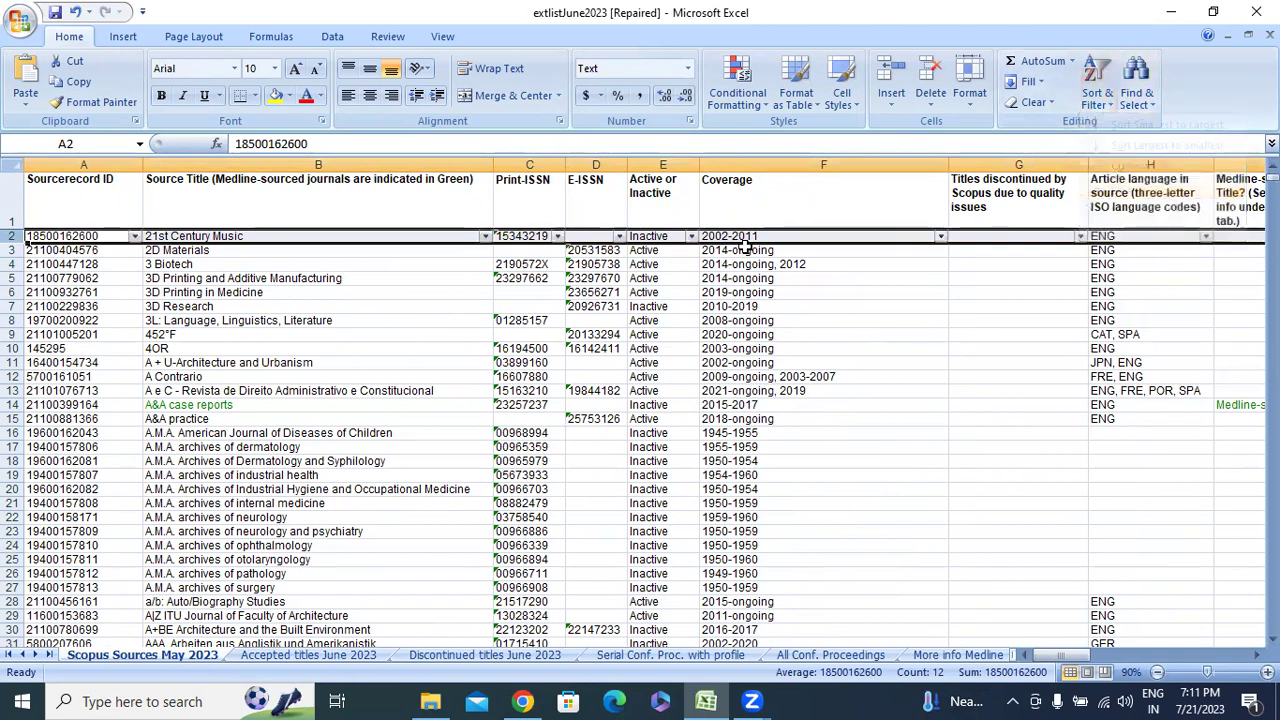
Filter the Active or Inactive column to Inactive only and browse the remaining titles.
{"action": "left_click", "coordinate": [691, 236]}
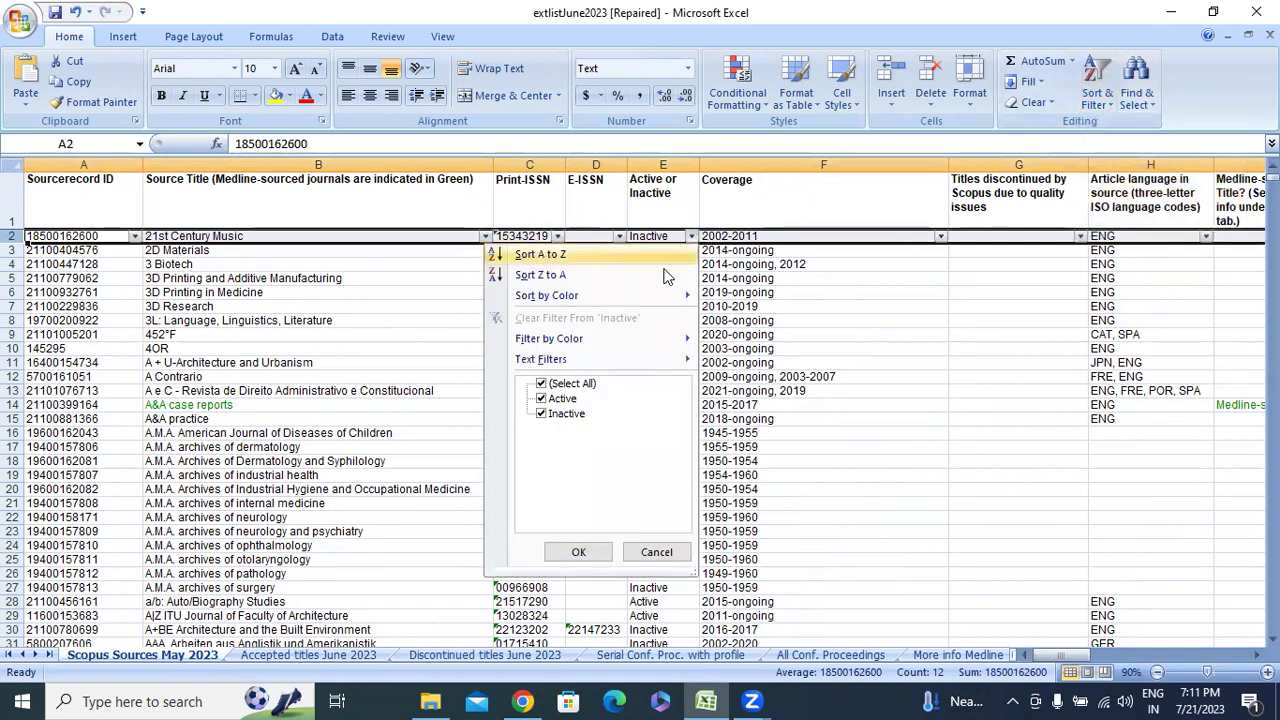
{"action": "left_click", "coordinate": [541, 384]}
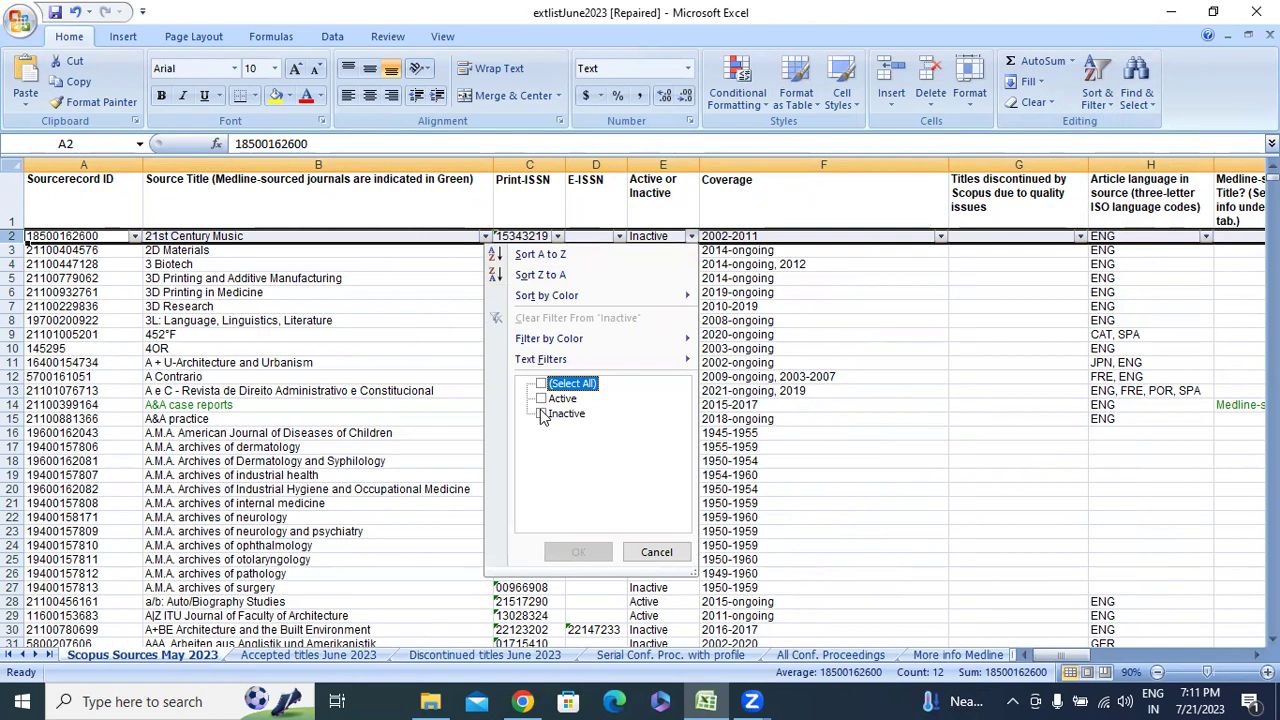
{"action": "left_click", "coordinate": [541, 413]}
{"action": "left_click", "coordinate": [578, 552]}
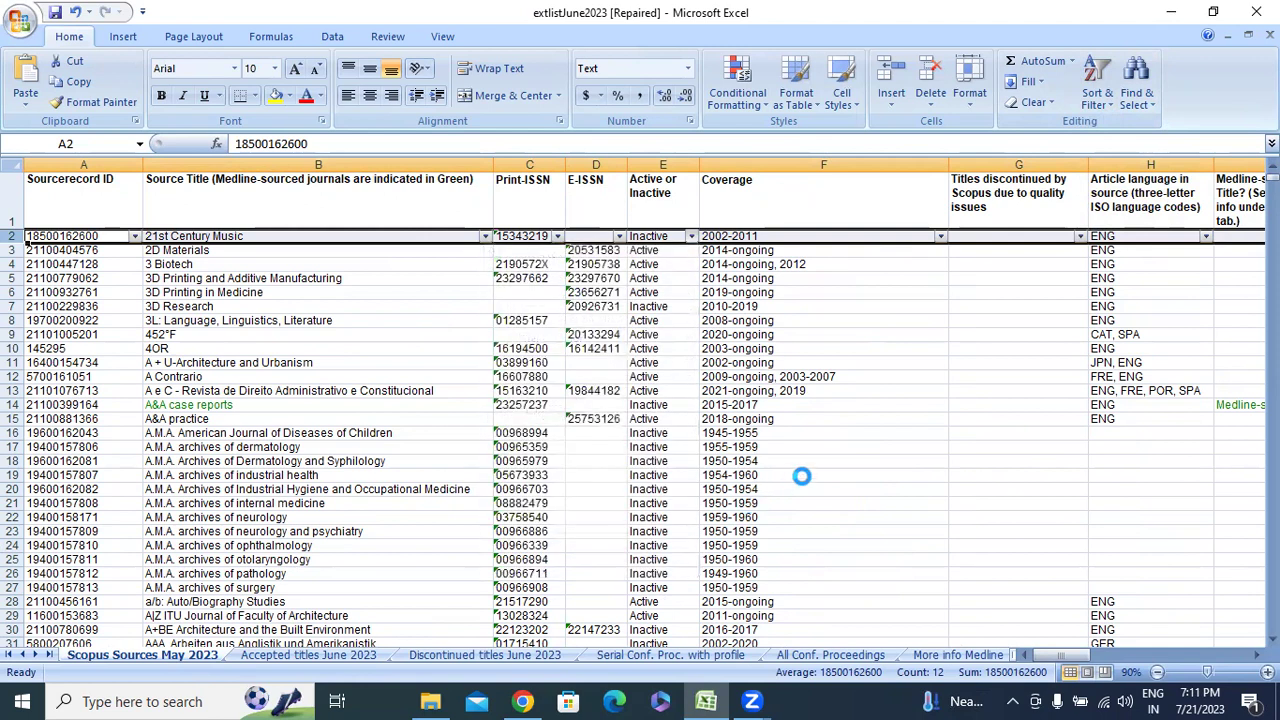
{"action": "scroll", "coordinate": [803, 455], "scroll_direction": "down", "scroll_amount": 1}
{"action": "scroll", "coordinate": [803, 452], "scroll_direction": "down", "scroll_amount": 3}
{"action": "scroll", "coordinate": [804, 445], "scroll_direction": "down", "scroll_amount": 5}
{"action": "scroll", "coordinate": [805, 438], "scroll_direction": "down", "scroll_amount": 5}
{"action": "scroll", "coordinate": [805, 438], "scroll_direction": "down", "scroll_amount": 7}
{"action": "scroll", "coordinate": [805, 438], "scroll_direction": "down", "scroll_amount": 9}
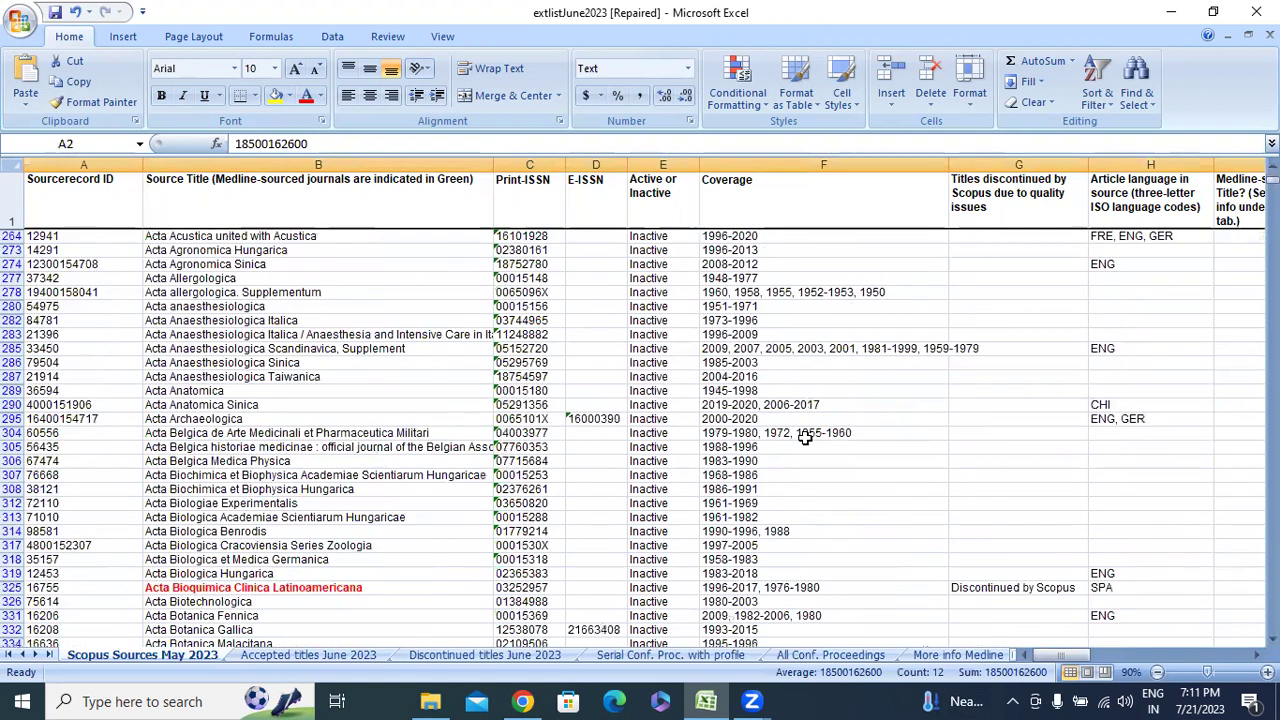
{"action": "scroll", "coordinate": [805, 438], "scroll_direction": "down", "scroll_amount": 9}
{"action": "scroll", "coordinate": [805, 438], "scroll_direction": "down", "scroll_amount": 8}
{"action": "scroll", "coordinate": [805, 438], "scroll_direction": "down", "scroll_amount": 12}
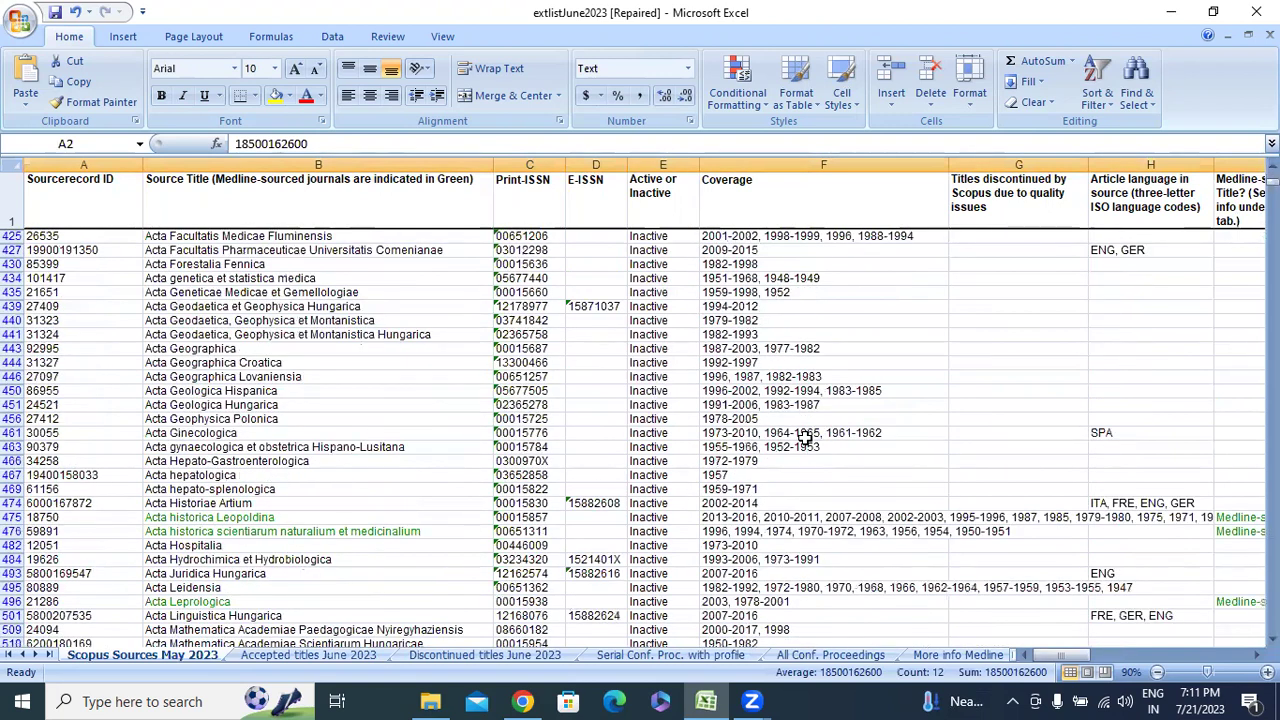
{"action": "scroll", "coordinate": [805, 438], "scroll_direction": "down", "scroll_amount": 12}
{"action": "scroll", "coordinate": [974, 484], "scroll_direction": "down", "scroll_amount": 10}
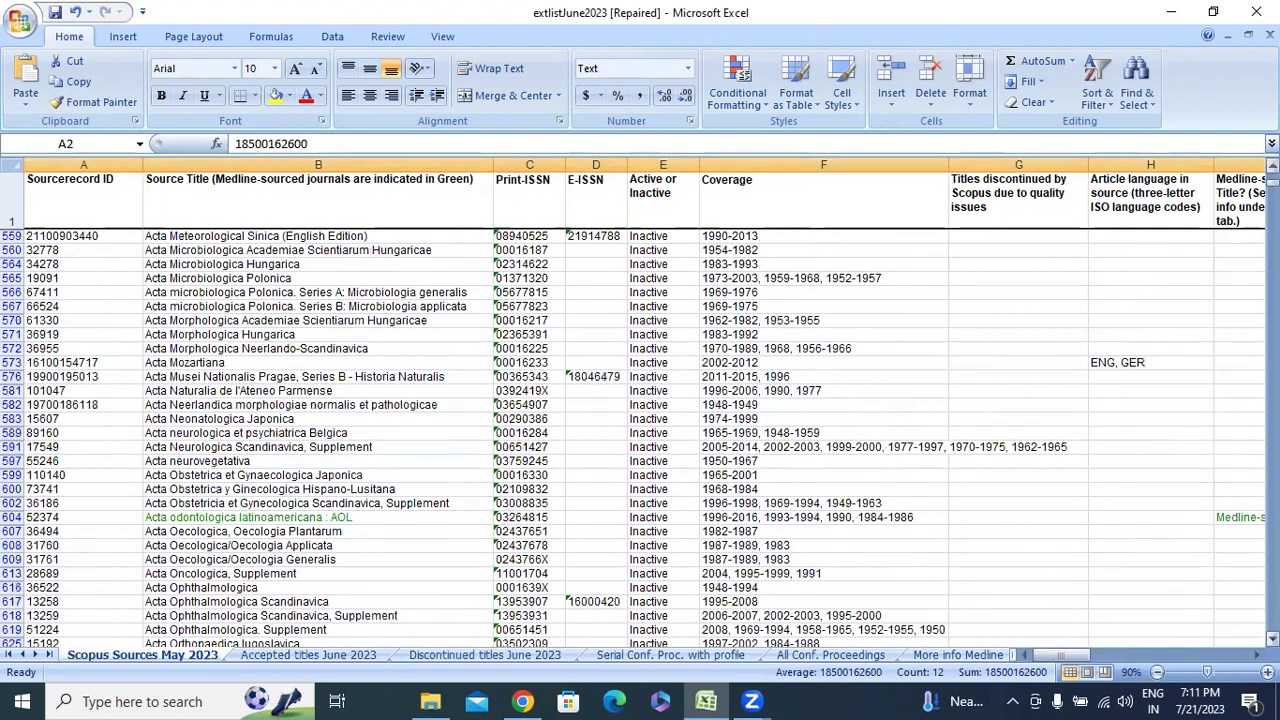
{"action": "mouse_move", "coordinate": [1272, 158]}
{"action": "left_mouse_down"}
{"action": "mouse_move", "coordinate": [1272, 632]}
{"action": "mouse_move", "coordinate": [1248, 329]}
{"action": "left_mouse_up"}
{"action": "left_click_drag", "start_coordinate": [1245, 274], "coordinate": [1248, 180]}
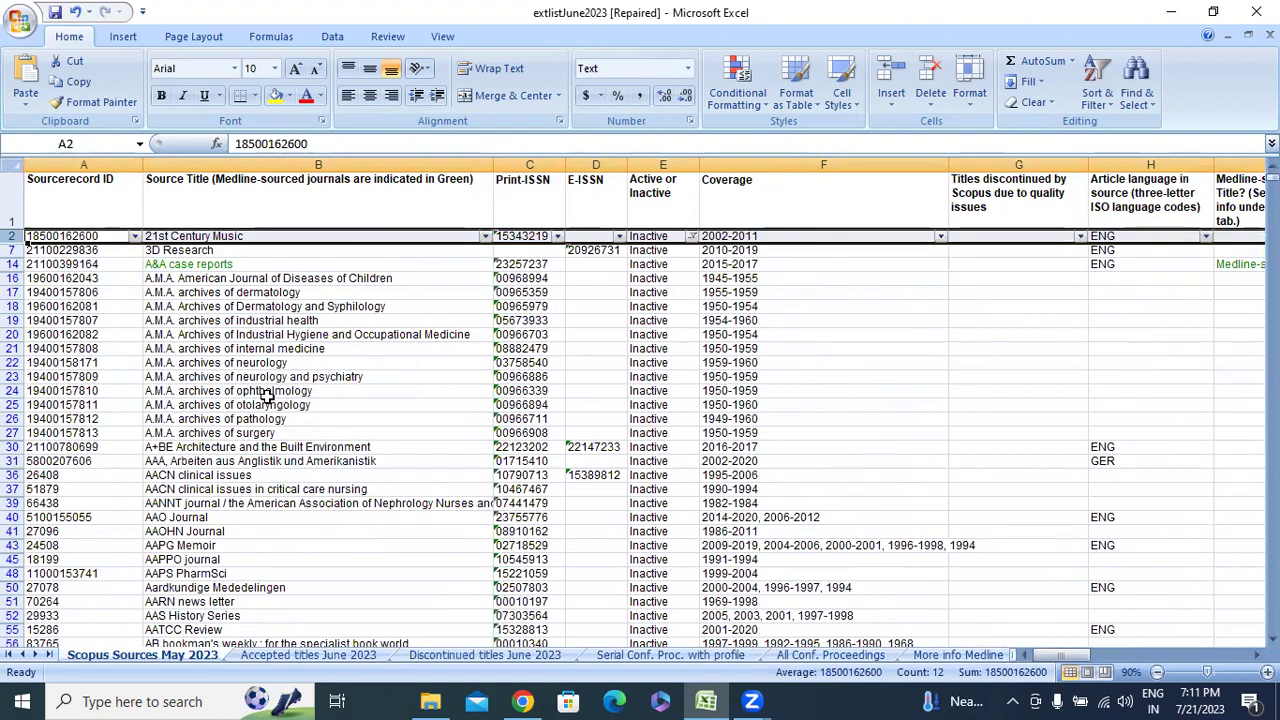
{"action": "scroll", "coordinate": [267, 397], "scroll_direction": "down", "scroll_amount": 5}
{"action": "scroll", "coordinate": [267, 397], "scroll_direction": "down", "scroll_amount": 2}
{"action": "scroll", "coordinate": [267, 397], "scroll_direction": "down", "scroll_amount": 3}
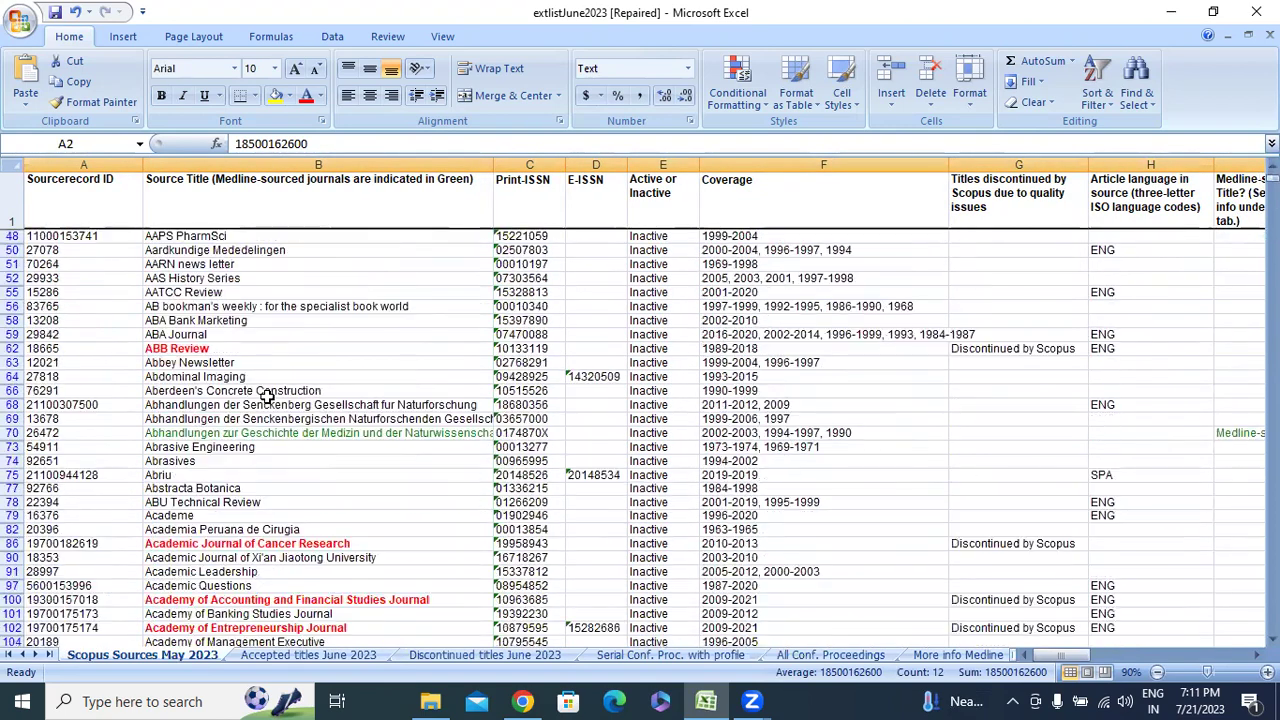
{"action": "scroll", "coordinate": [400, 420], "scroll_direction": "down", "scroll_amount": 5}
{"action": "scroll", "coordinate": [642, 452], "scroll_direction": "up", "scroll_amount": 5}
{"action": "scroll", "coordinate": [642, 452], "scroll_direction": "up", "scroll_amount": 7}
{"action": "scroll", "coordinate": [642, 452], "scroll_direction": "up", "scroll_amount": 2}
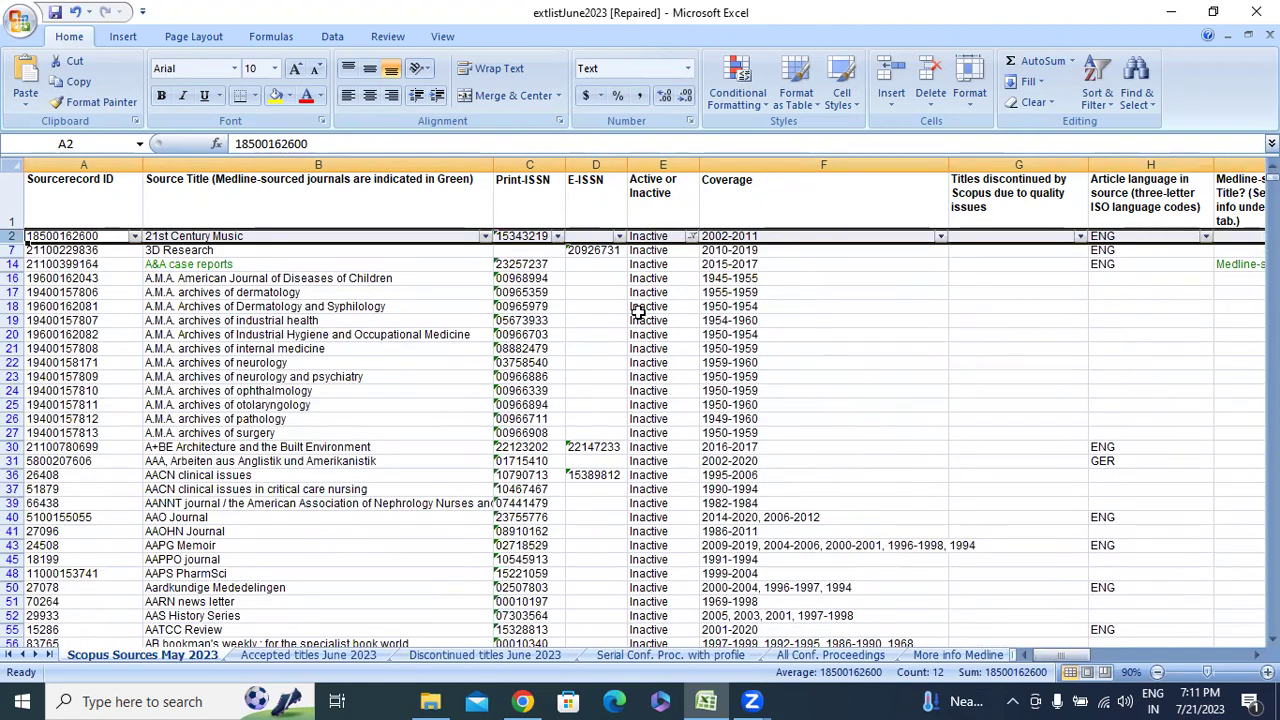
{"action": "scroll", "coordinate": [594, 392], "scroll_direction": "down", "scroll_amount": 5}
{"action": "scroll", "coordinate": [594, 392], "scroll_direction": "down", "scroll_amount": 4}
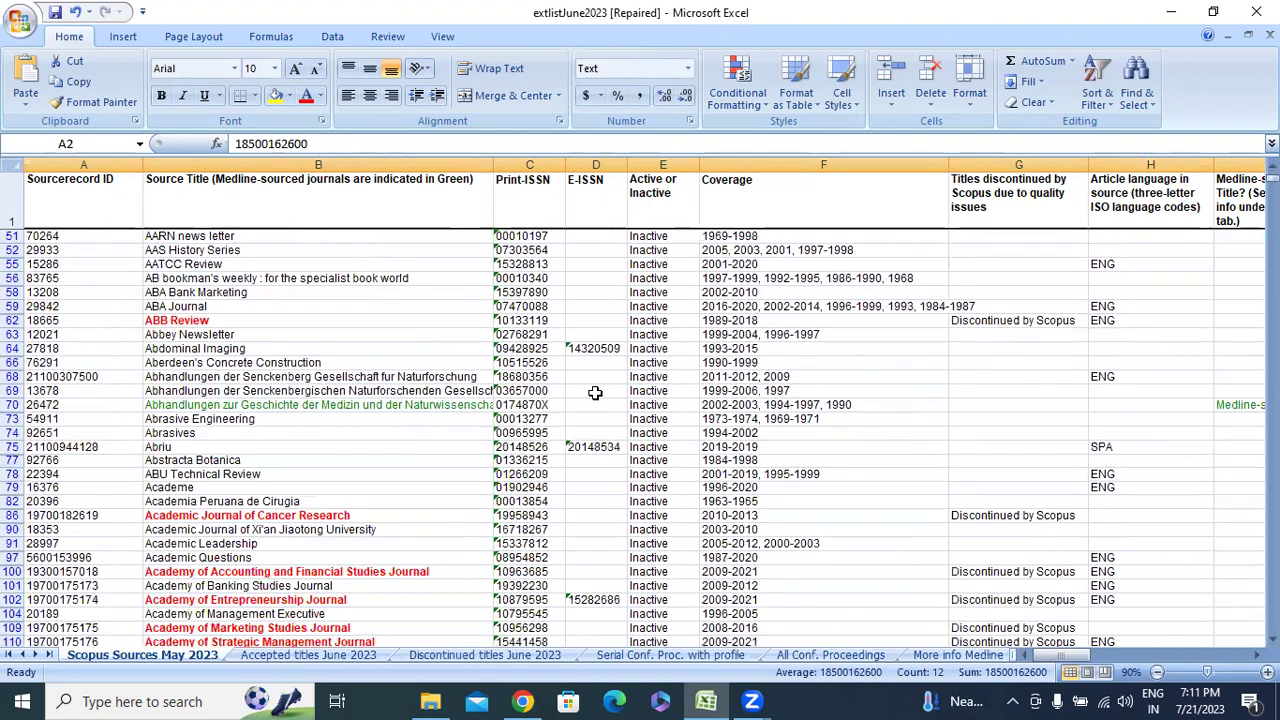
{"action": "scroll", "coordinate": [594, 392], "scroll_direction": "down", "scroll_amount": 4}
{"action": "scroll", "coordinate": [594, 392], "scroll_direction": "down", "scroll_amount": 4}
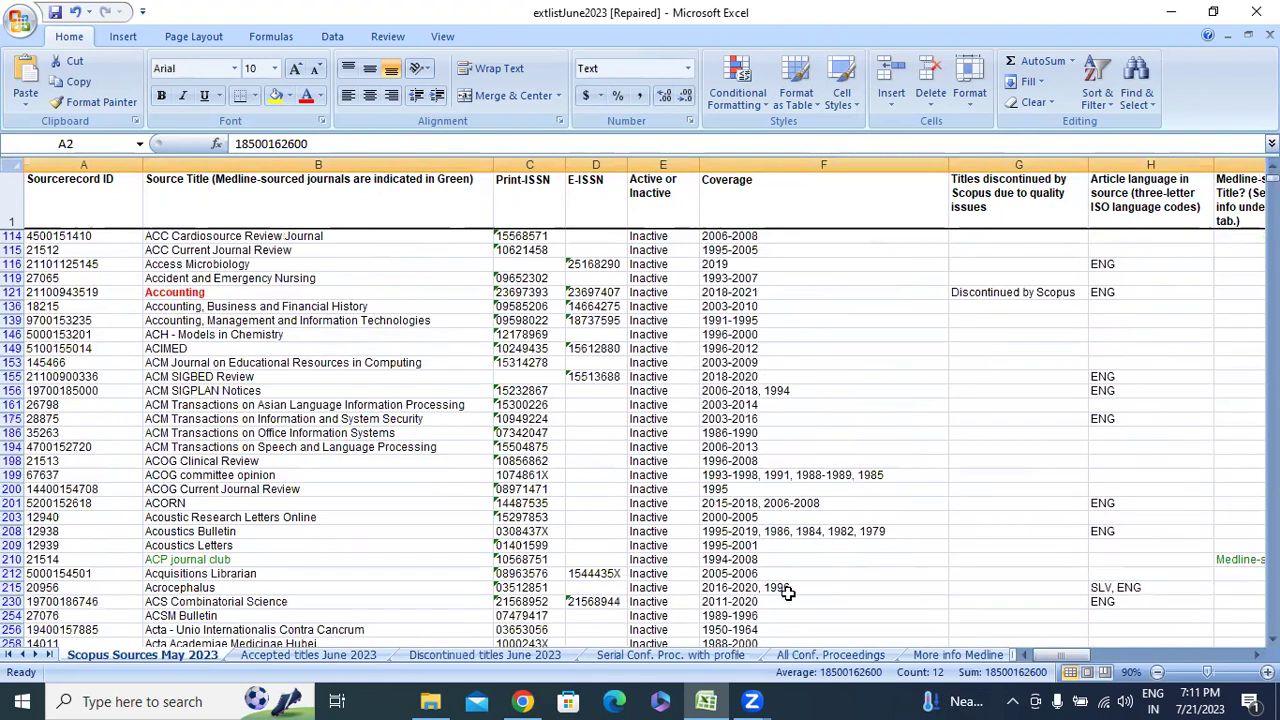